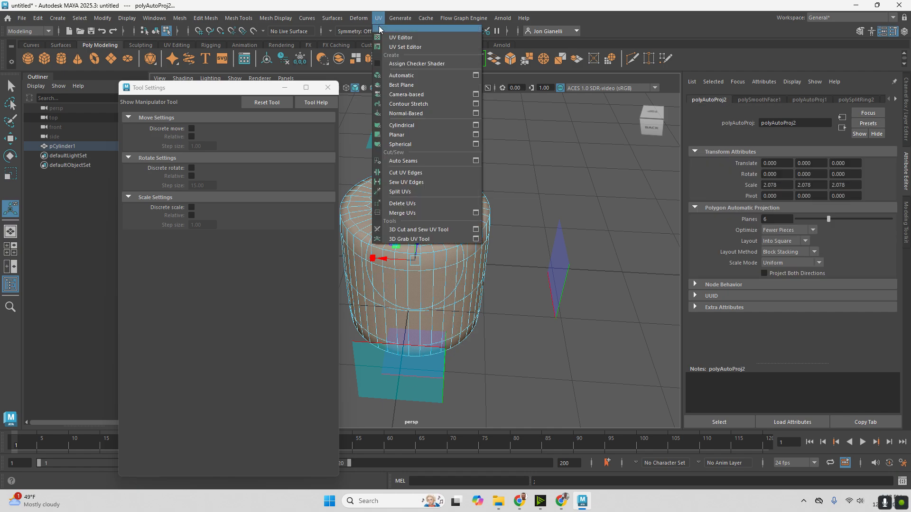
Open the UV Editor and place its window beside the cylinder, with UV shell selection active.
left_click(394, 30)
left_click_drag(428, 64, 718, 67)
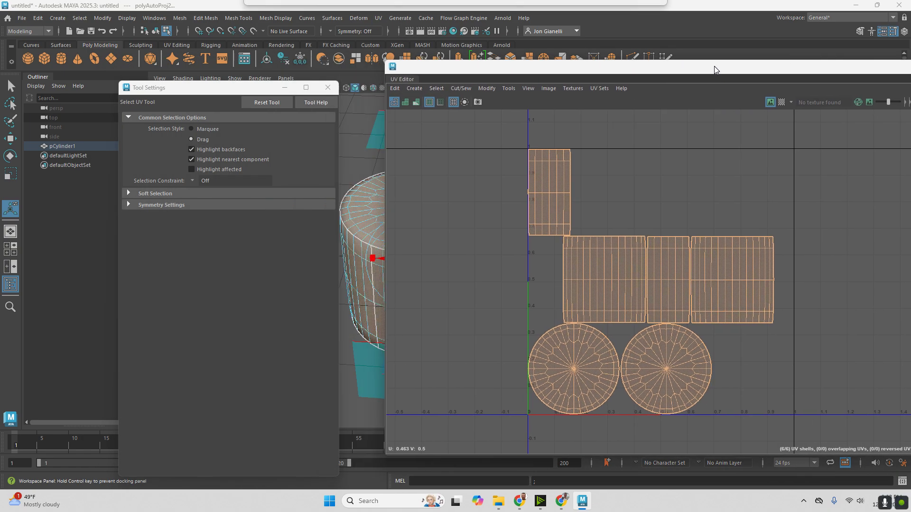
right_click_drag(558, 192, 525, 204)
left_click_drag(377, 246, 508, 214, "alt")
left_click_drag(543, 71, 658, 68)
Examine which parts of the cylinder wall the rectangular UV shells cover by adding them to the selection one by one.
left_click_drag(462, 210, 474, 213, "alt")
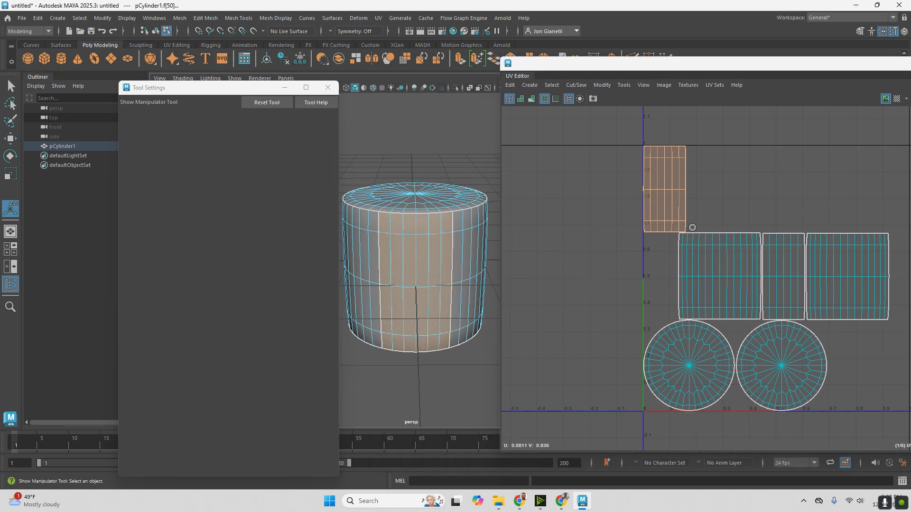
left_click(719, 249, "shift")
left_click_drag(479, 285, 755, 178, "alt")
left_click(783, 275, "shift")
left_click(848, 276, "shift")
left_click(756, 175)
Move and sew the outer vertical border edges of the upper narrow wall shell onto the matching wall shell.
right_click_drag(687, 155, 687, 135)
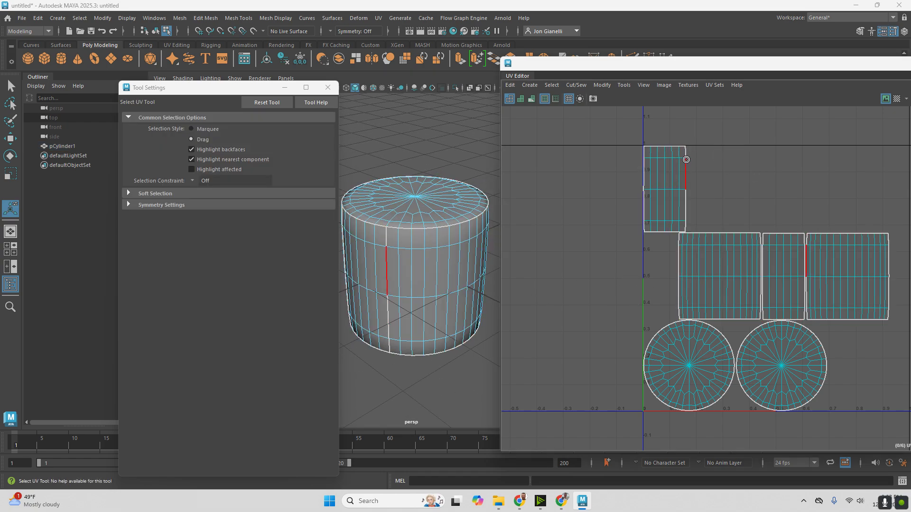
left_click(686, 160)
left_click(686, 174, "shift")
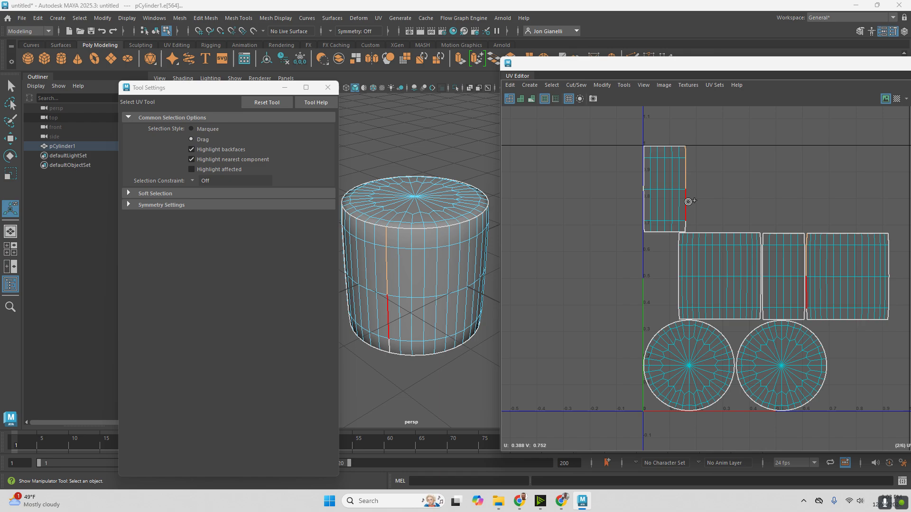
left_click(687, 230, "shift")
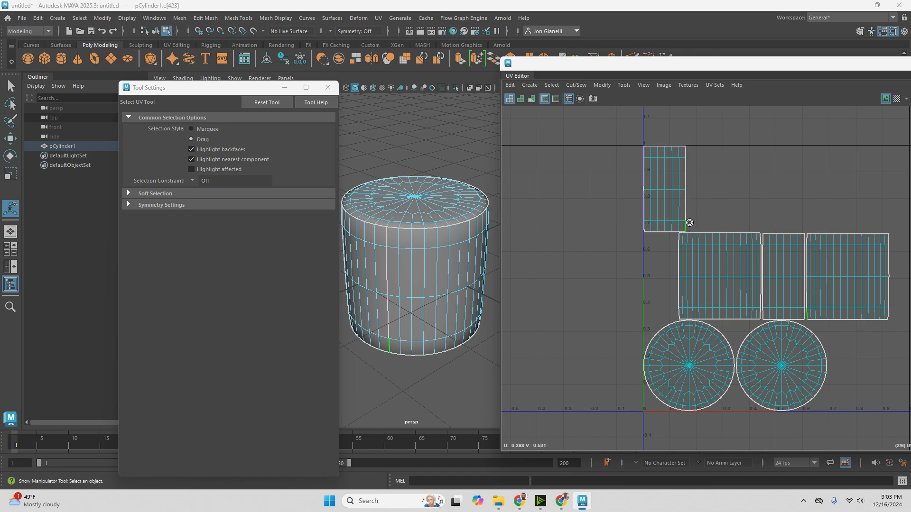
left_click(687, 206, "shift")
left_click(687, 178, "shift")
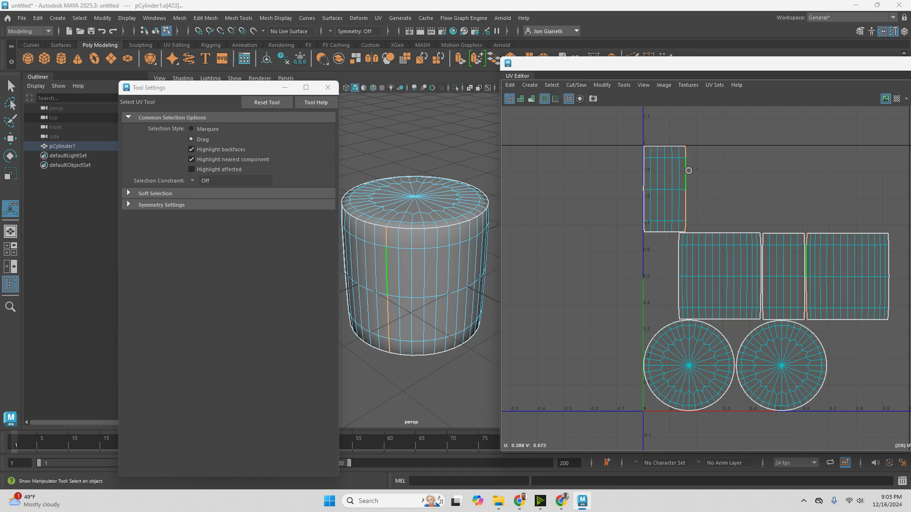
right_click_drag(689, 170, 688, 143, "shift")
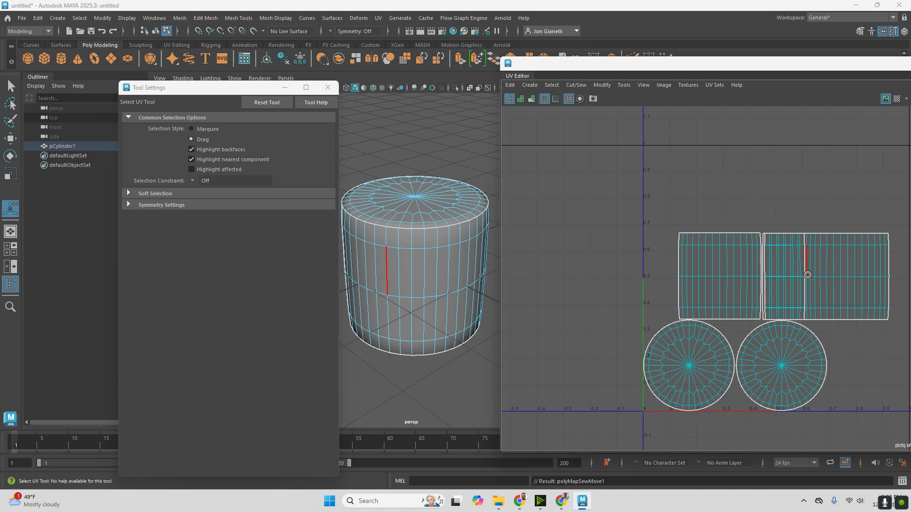
Move the newly sewn wall shell above the other shells so it no longer overlaps the narrow one.
right_click_drag(759, 259, 759, 223, "ctrl")
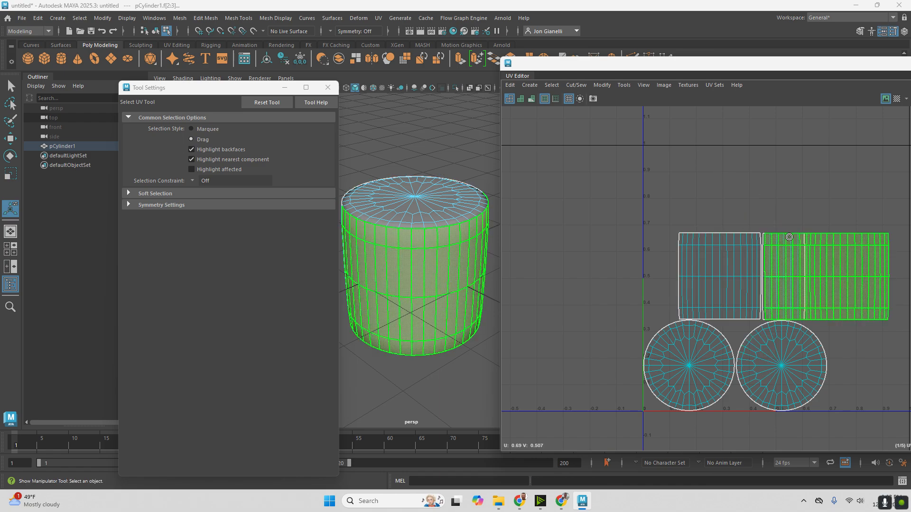
key("e")
key("w")
left_click_drag(825, 275, 710, 172)
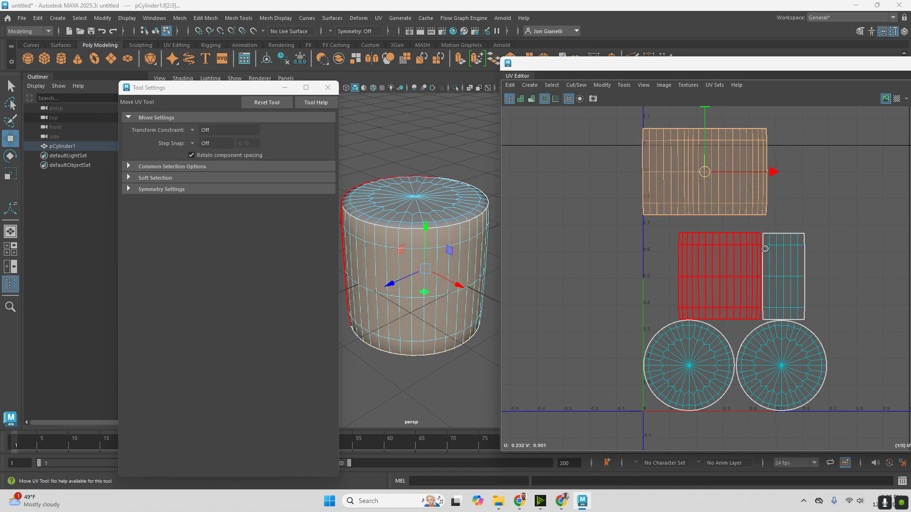
Move and sew the border edges of the two remaining wall shells so the whole cylinder wall forms one strip.
right_click_drag(780, 267, 785, 243)
left_click(805, 256)
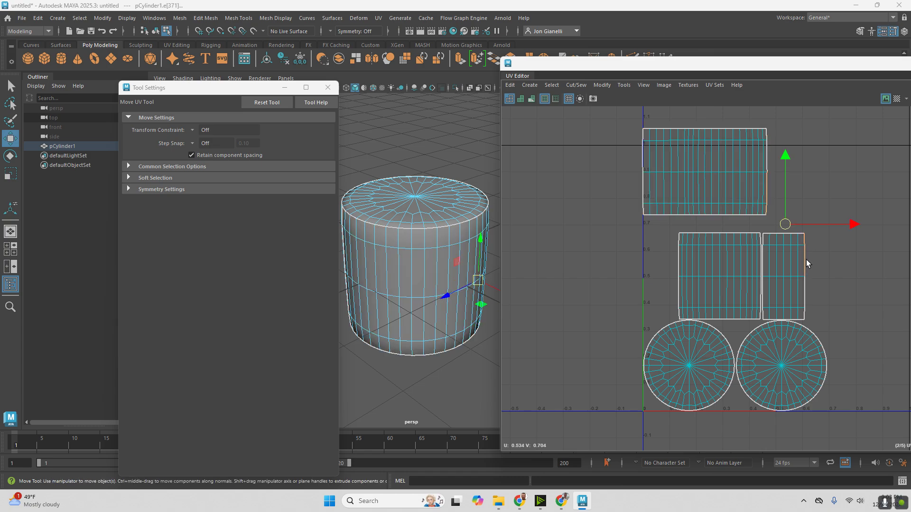
right_click_drag(806, 276, 808, 270, "shift")
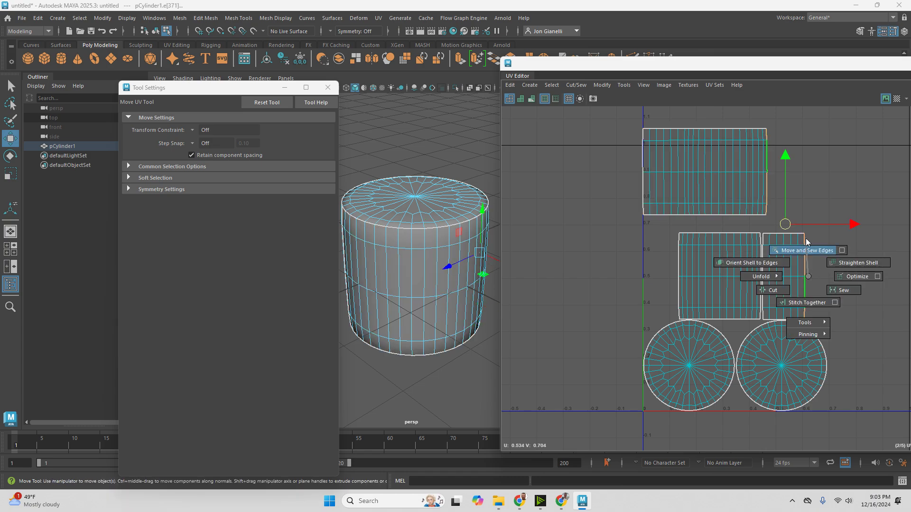
right_click_drag(806, 238, 806, 241, "shift")
left_click(761, 243)
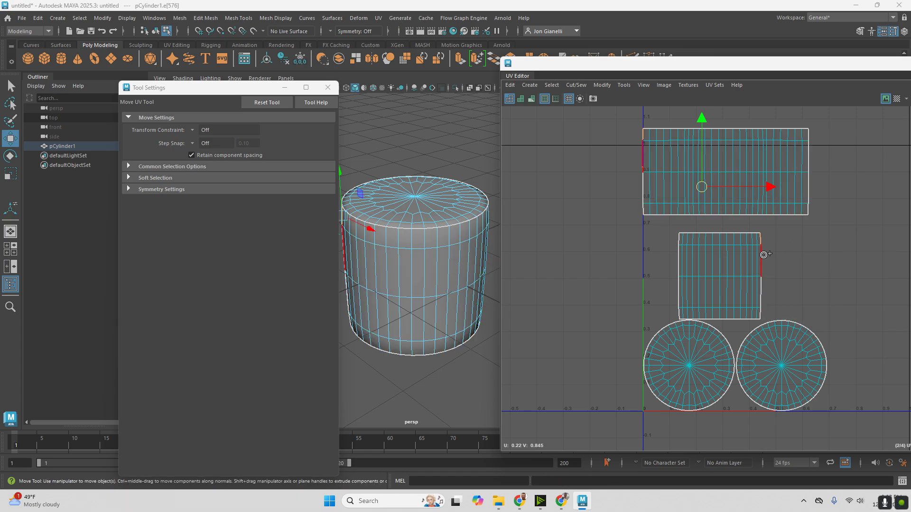
right_click_drag(768, 276, 759, 244, "shift")
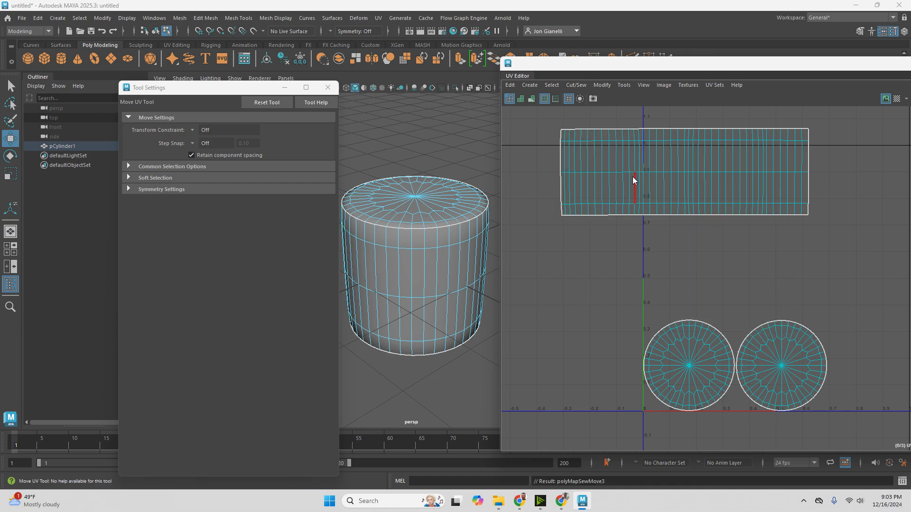
Unfold the combined cylinder wall shell along U and along V.
right_click_drag(633, 179, 607, 160)
left_click(608, 161)
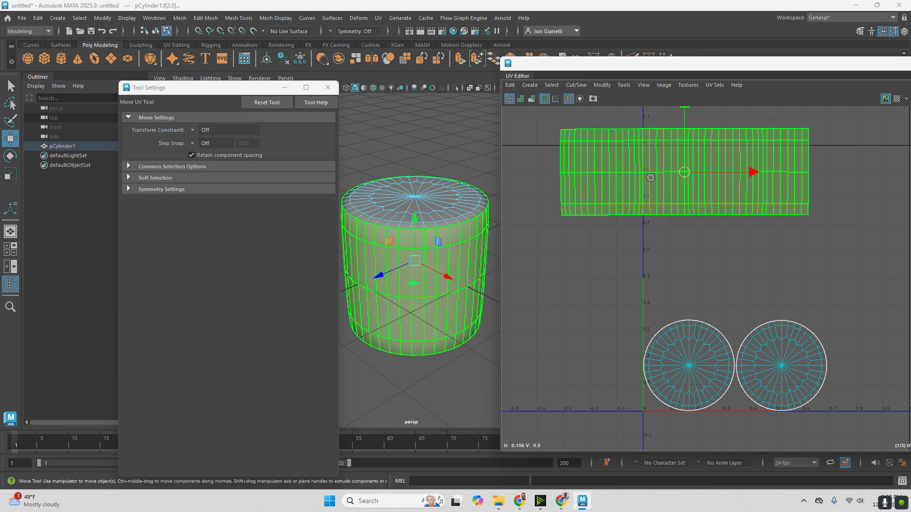
right_click_drag(684, 161, 565, 145, "shift")
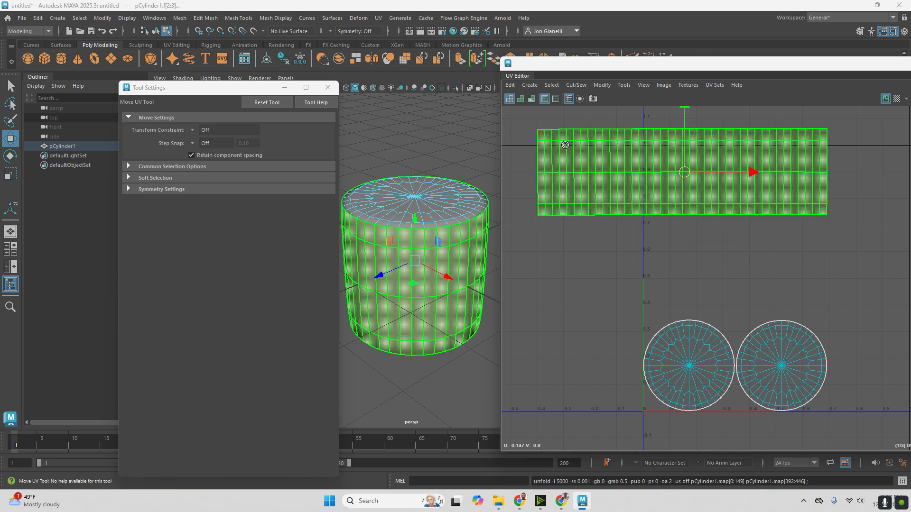
right_click_drag(713, 163, 577, 179, "shift")
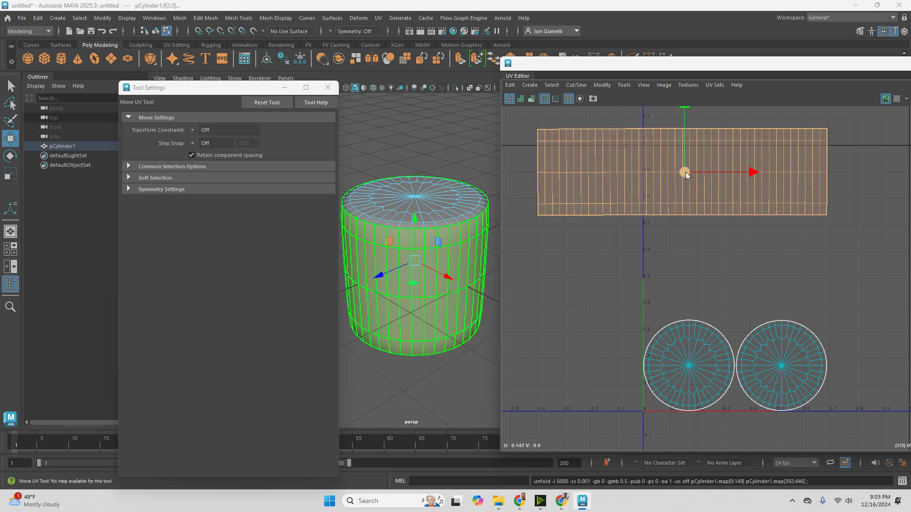
Straighten the UVs of the cylinder wall shell with Straighten UVs.
right_click_drag(686, 172, 685, 172, "shift")
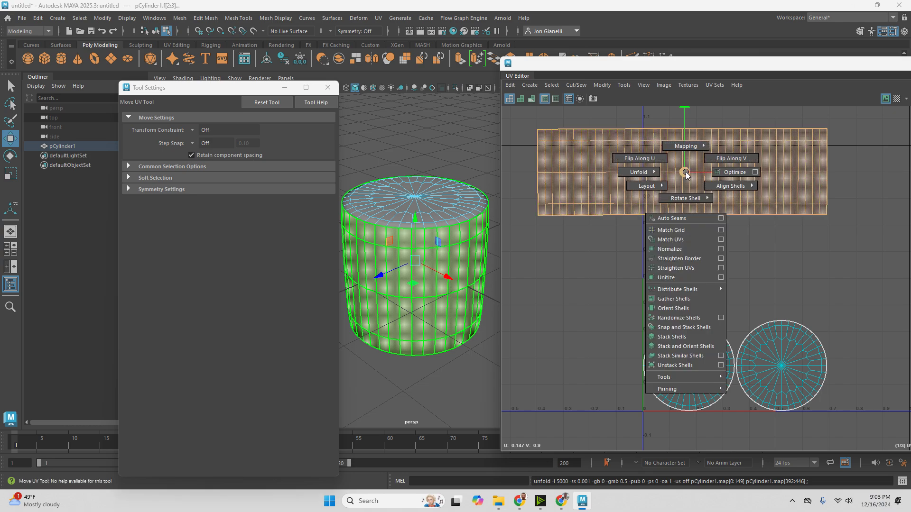
right_click_drag(685, 171, 676, 226, "shift")
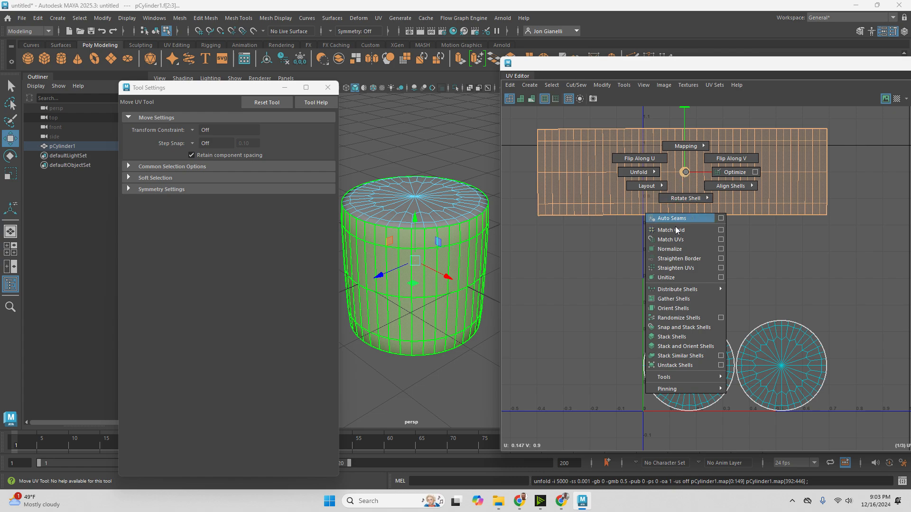
right_click_drag(666, 270, 666, 269, "shift")
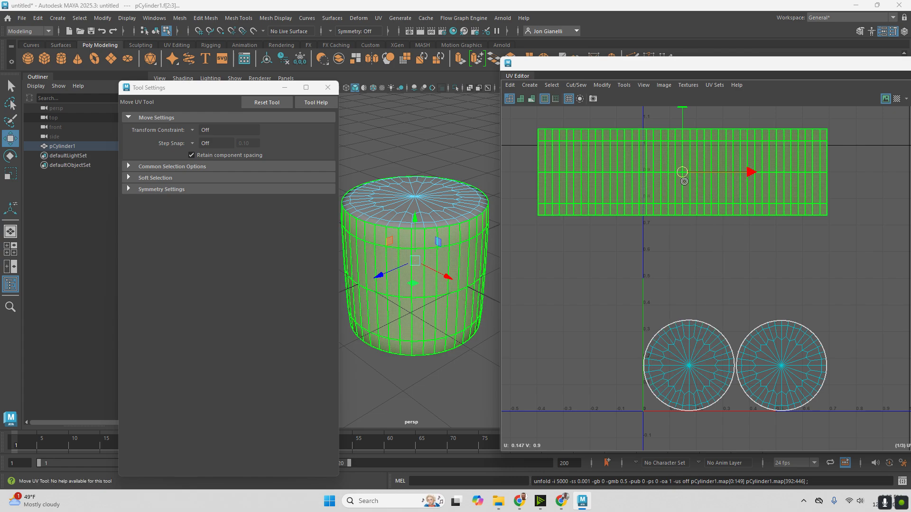
Move the straightened wall shell down to just above the two circular cap shells.
left_click_drag(684, 182, 784, 218)
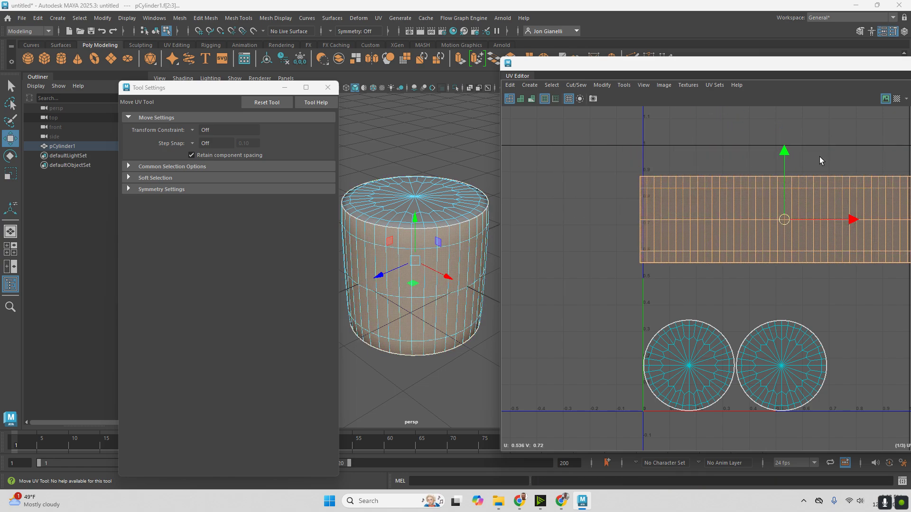
left_click_drag(820, 161, 775, 166)
key("space")
left_click(797, 215)
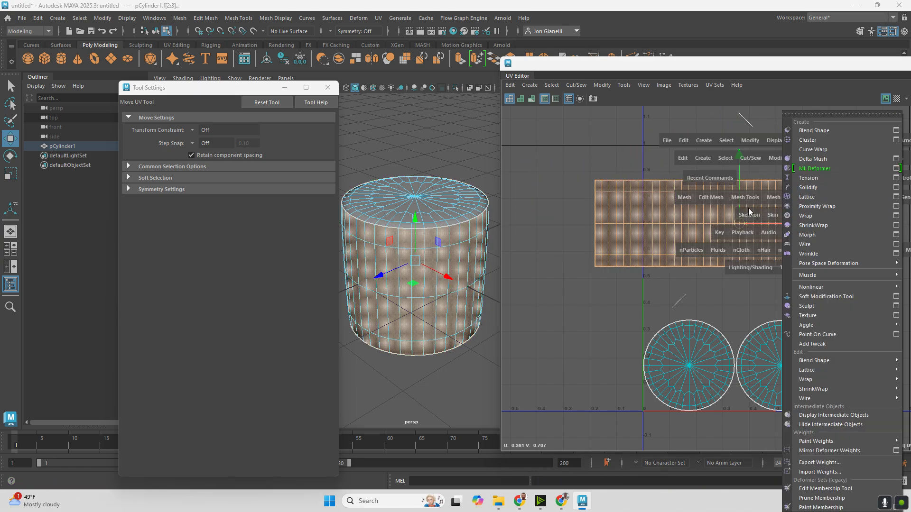
left_click(679, 210)
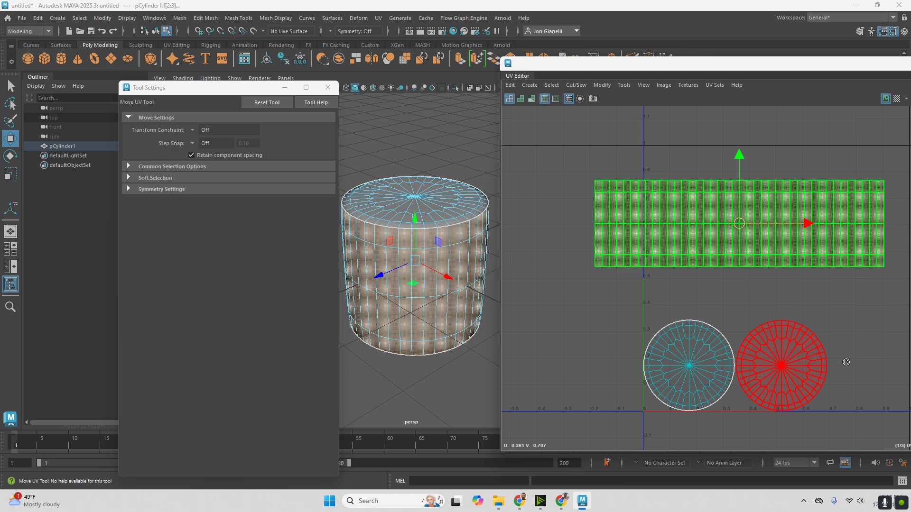
Select the wall shell and both cap shells and arrange them in the UV square with Layout UV.
left_click(846, 362, "shift")
right_click_drag(790, 316, 790, 290)
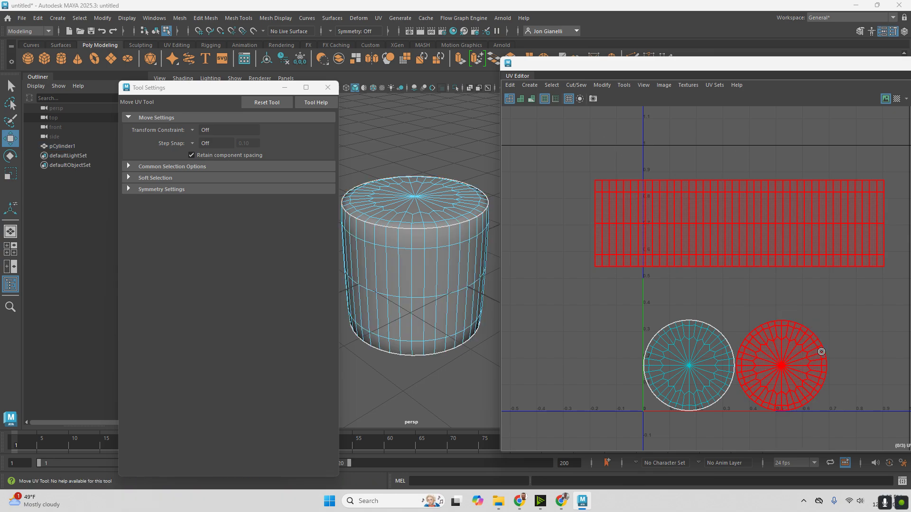
left_click(677, 342, "shift")
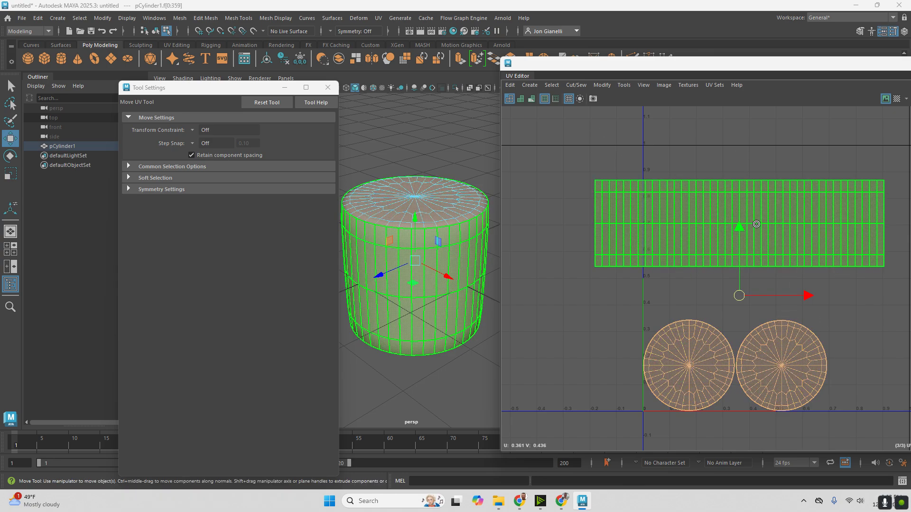
right_click_drag(756, 224, 666, 254, "shift")
middle_click_drag(823, 231, 704, 234)
key("ctrl+z")
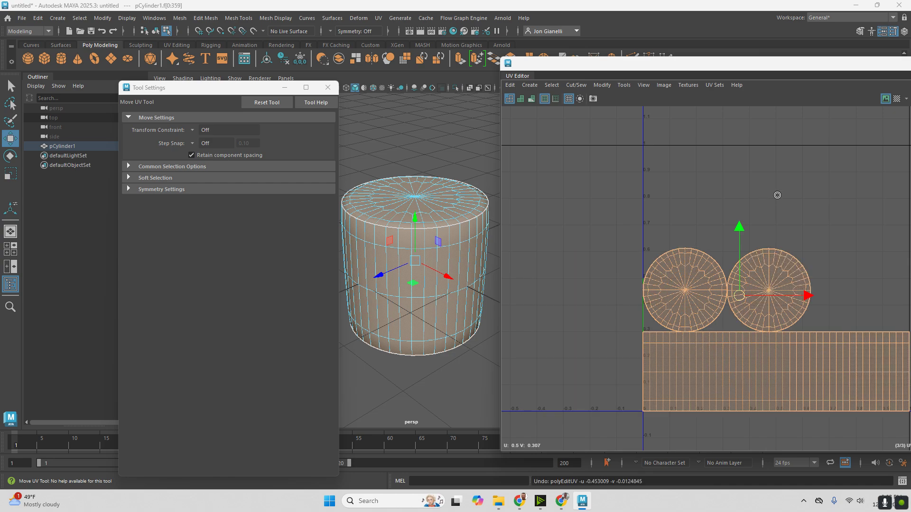
Assign the existing material M_CanFace to both circular cap shells, and replace it with M_BluePaint.
middle_click_drag(778, 195, 671, 206, "alt")
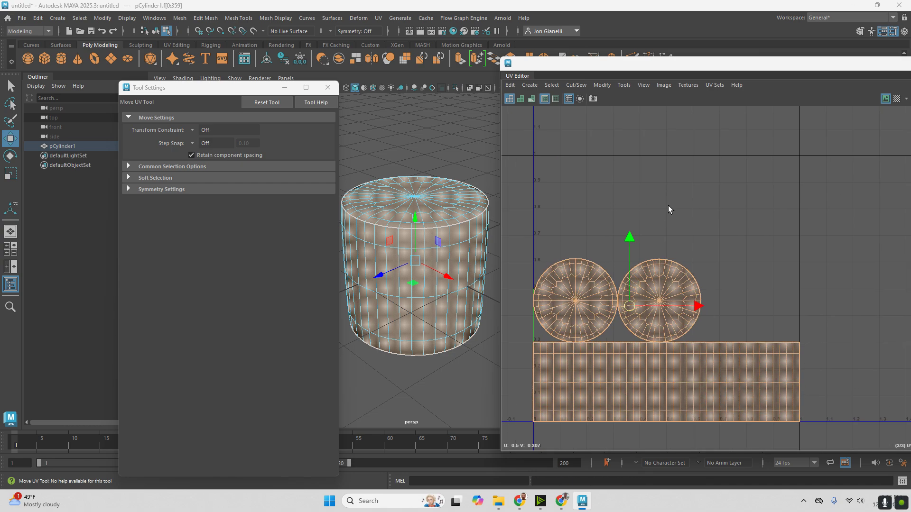
left_click(672, 205)
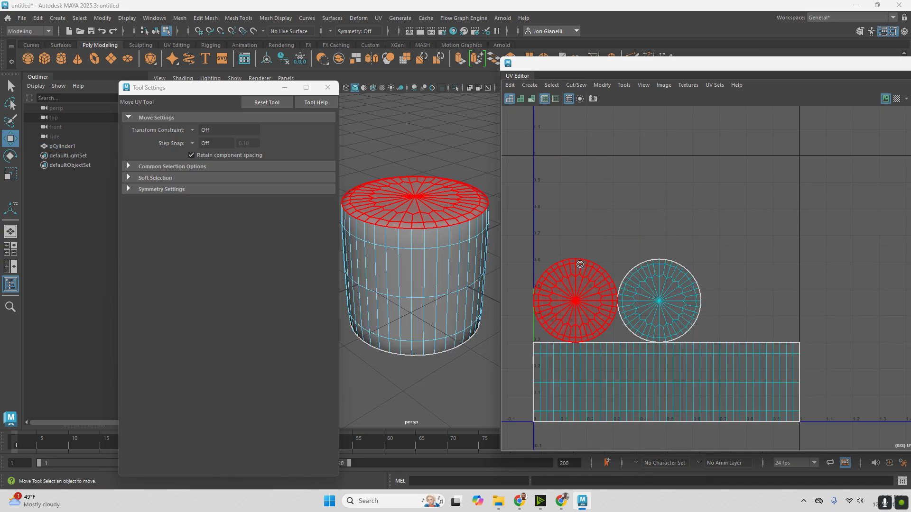
left_click_drag(600, 255, 722, 311)
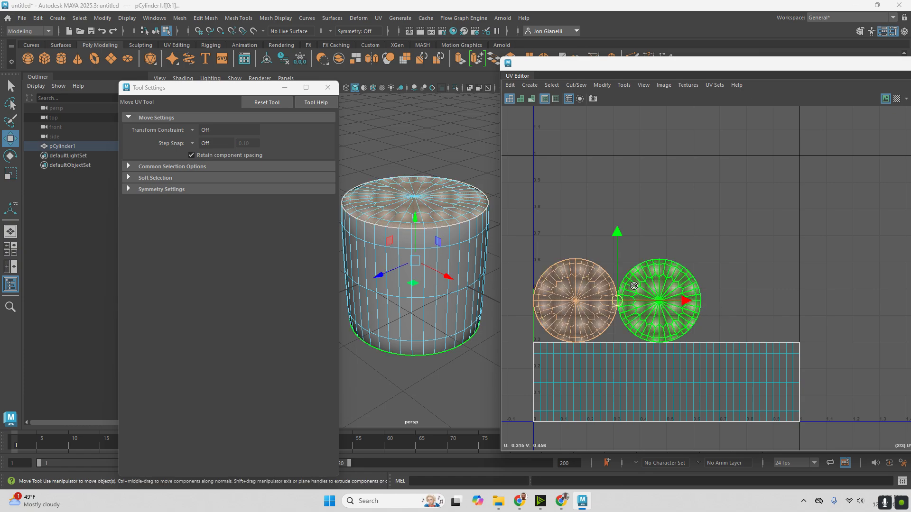
right_click(441, 200)
mouse_move(439, 463)
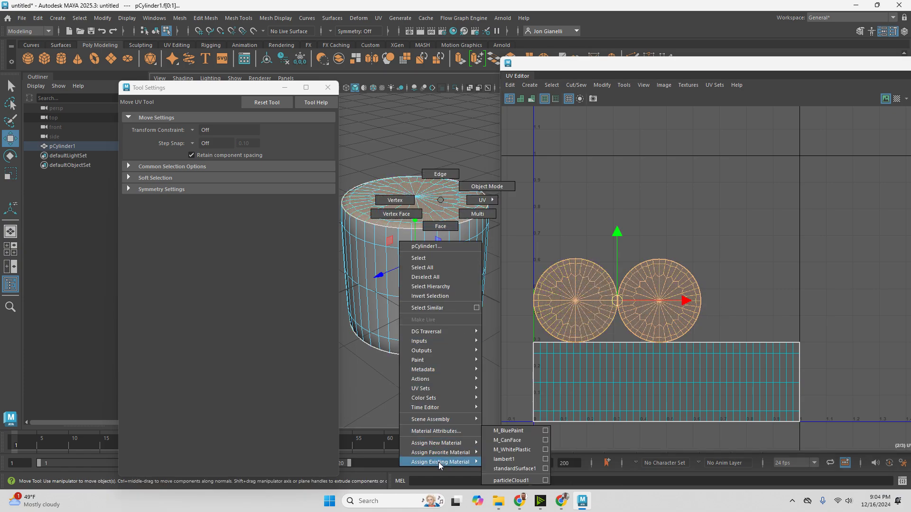
left_click(510, 441)
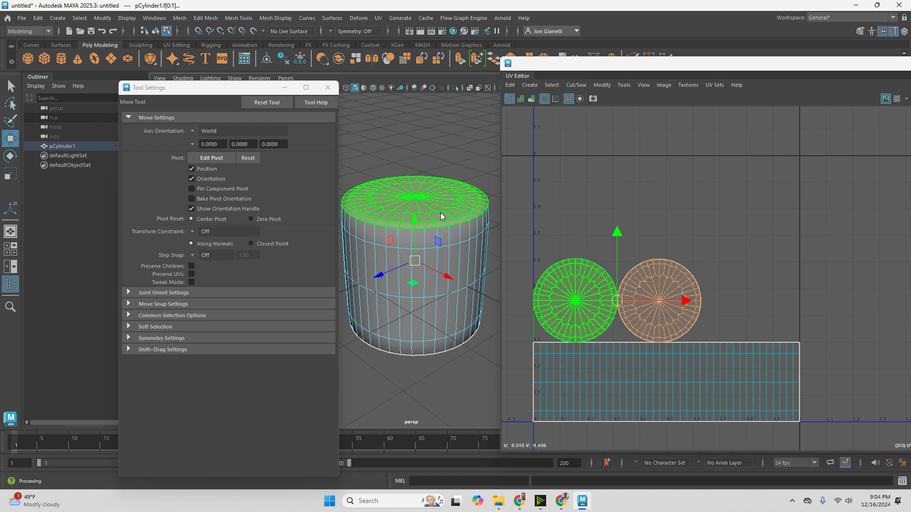
right_click(440, 217)
mouse_move(455, 478)
left_click(517, 432)
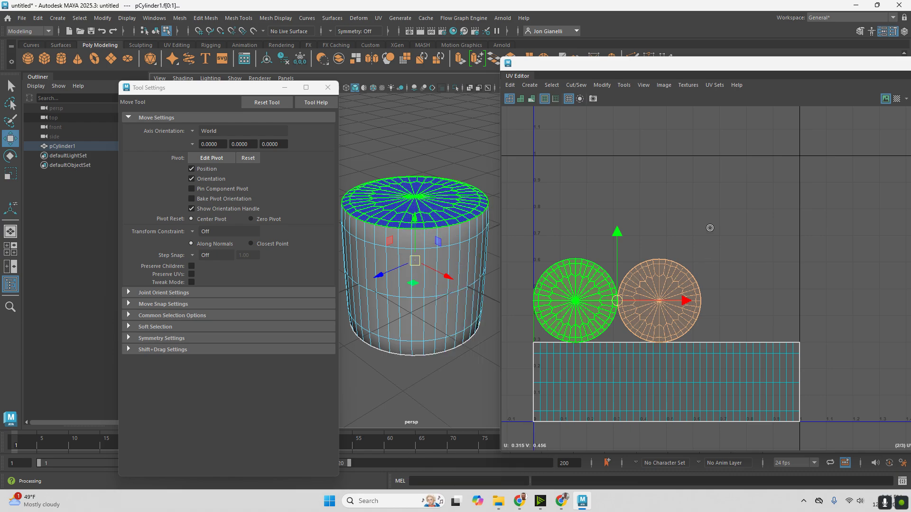
Check which cap of the cylinder the first circular UV shell belongs to.
middle_click_drag(749, 205, 778, 158, "alt")
left_click(626, 229)
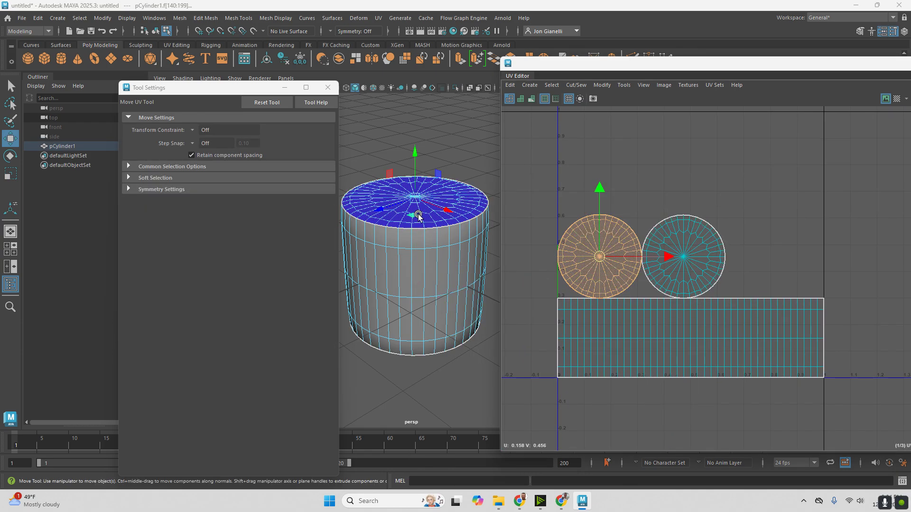
left_click_drag(425, 311, 448, 327, "alt")
left_click(607, 165)
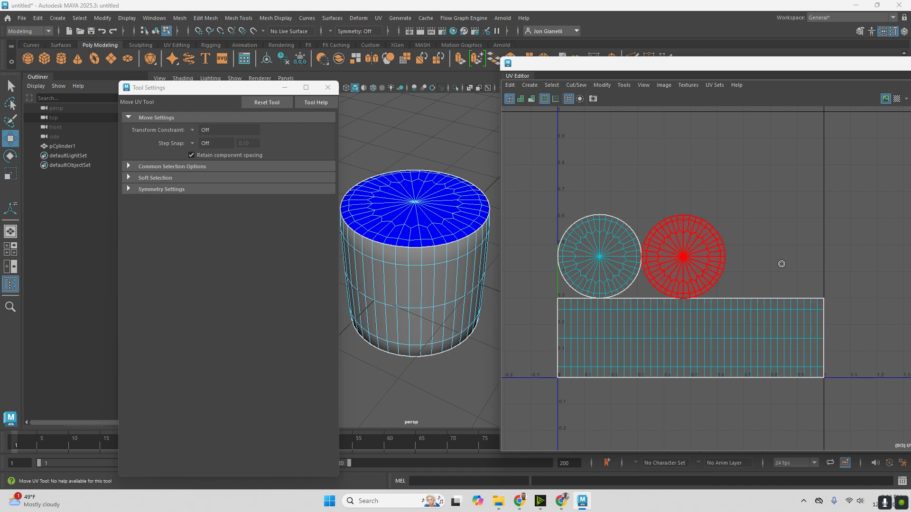
Select both circular cap shells and arrange them on their own in the UV square with Layout UV.
left_click(688, 251)
left_click(609, 244, "shift")
right_click(609, 244)
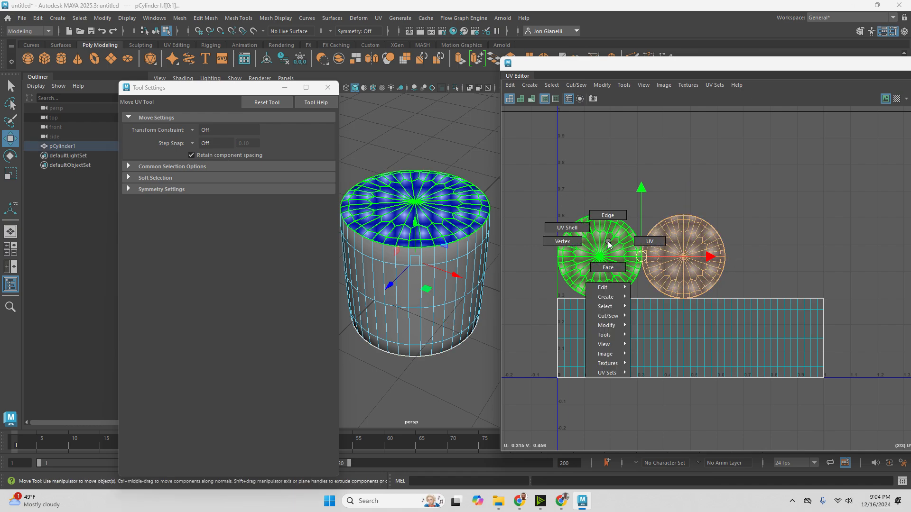
right_click(609, 243, "shift")
right_click_drag(609, 244, 562, 261, "shift")
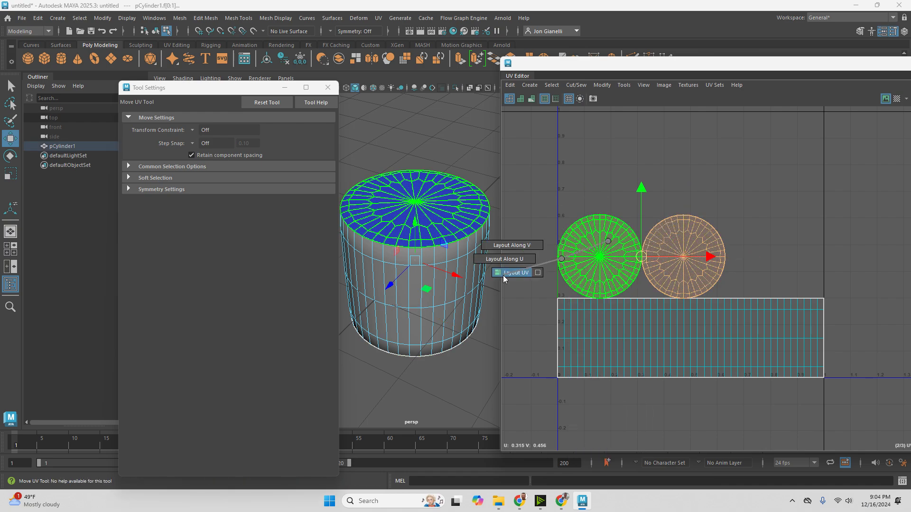
right_click_drag(503, 276, 503, 275, "shift")
Select the rectangular wall shell, arrange it on its own with Layout UV, and clear the selection.
left_click(741, 332)
right_click_drag(741, 263, 630, 292, "shift")
left_click(726, 242)
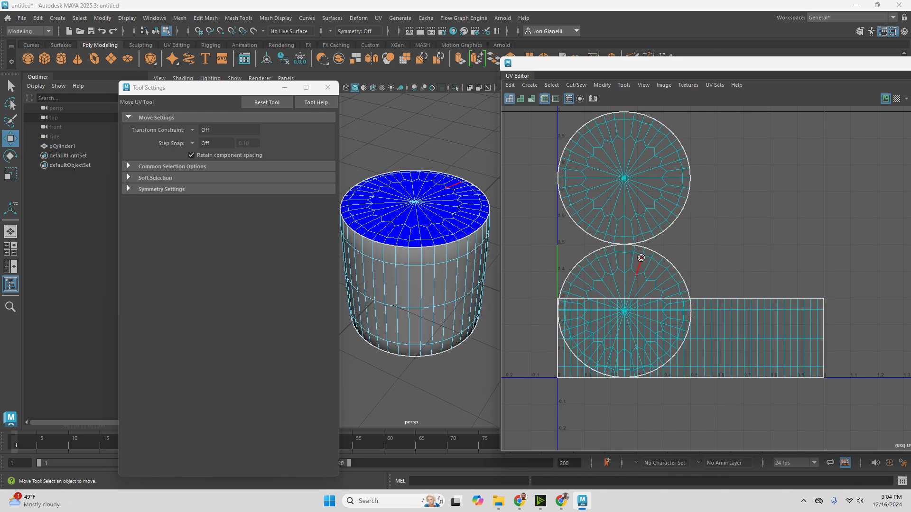
In UV shell mode, select the cap shell overlapping the wall strip together with the cap shell above it.
left_click(641, 258)
right_click_drag(633, 284, 564, 259)
left_click(620, 302)
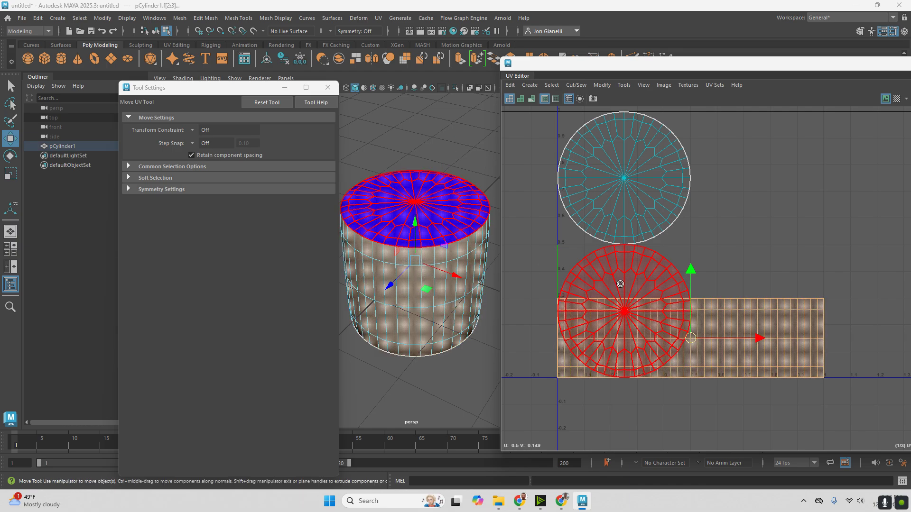
left_click(626, 284)
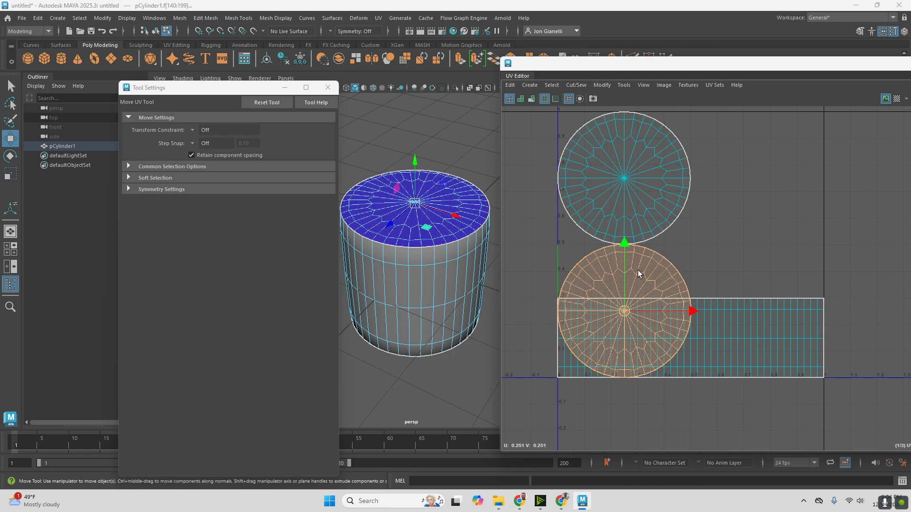
left_click(713, 235)
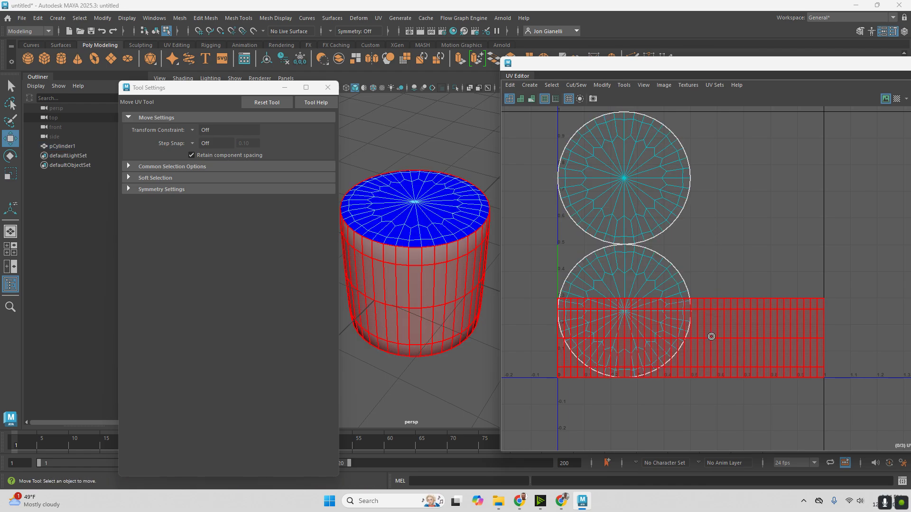
left_click(677, 323)
left_click(628, 256)
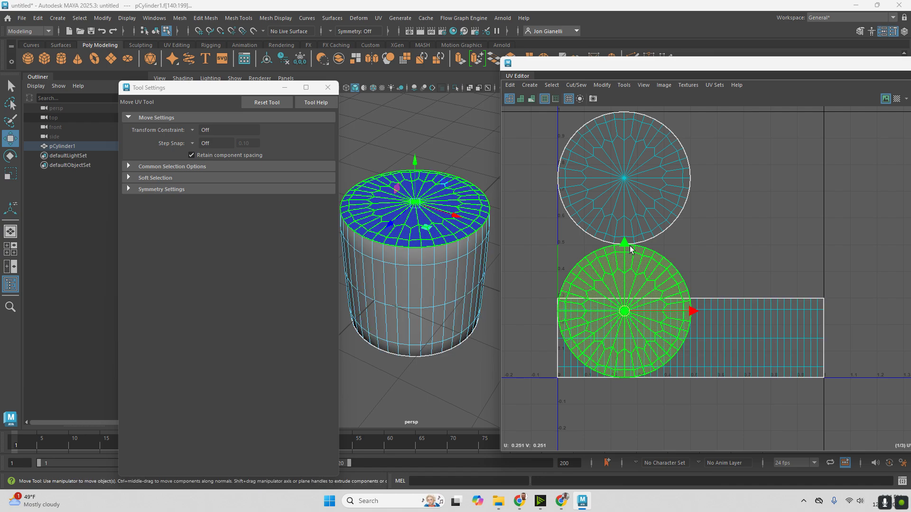
left_click(635, 223, "shift")
Try to hide the faces of both caps, and undo the hiding.
key("ctrl+h")
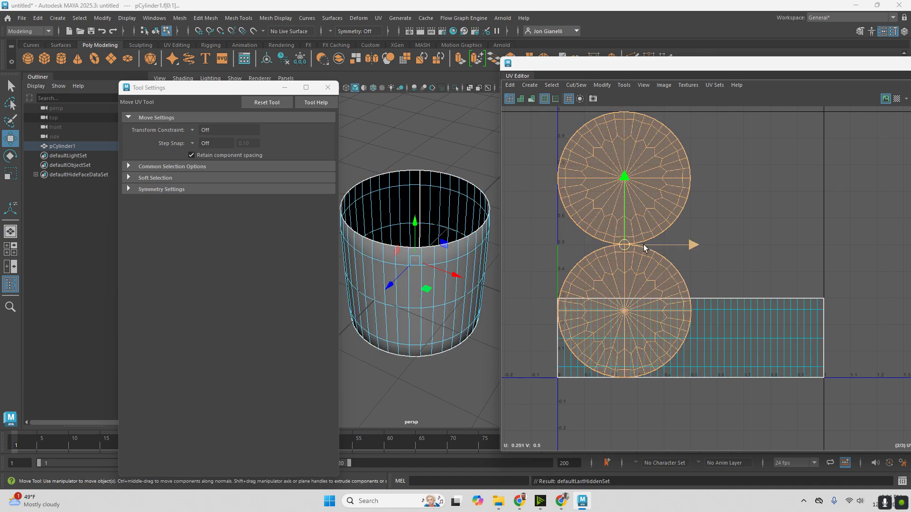
left_click(735, 233)
key("ctrl+z")
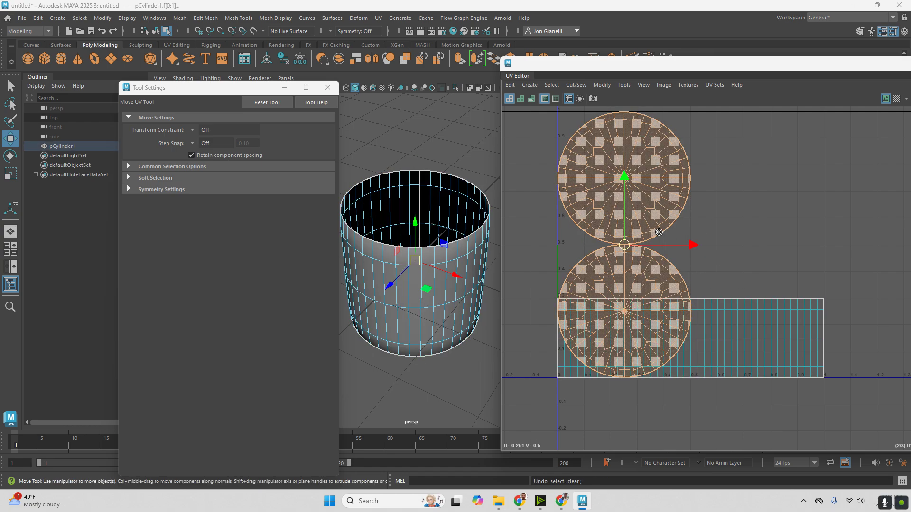
key("ctrl+z")
Move both cap shells horizontally out of the UV square to its negative U side, and select the wall shell.
left_click_drag(696, 245, 529, 241)
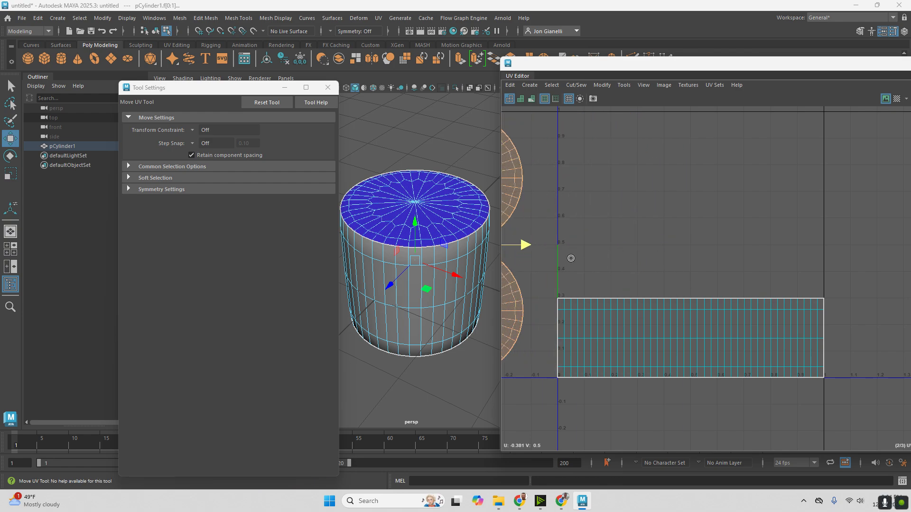
left_click(627, 322)
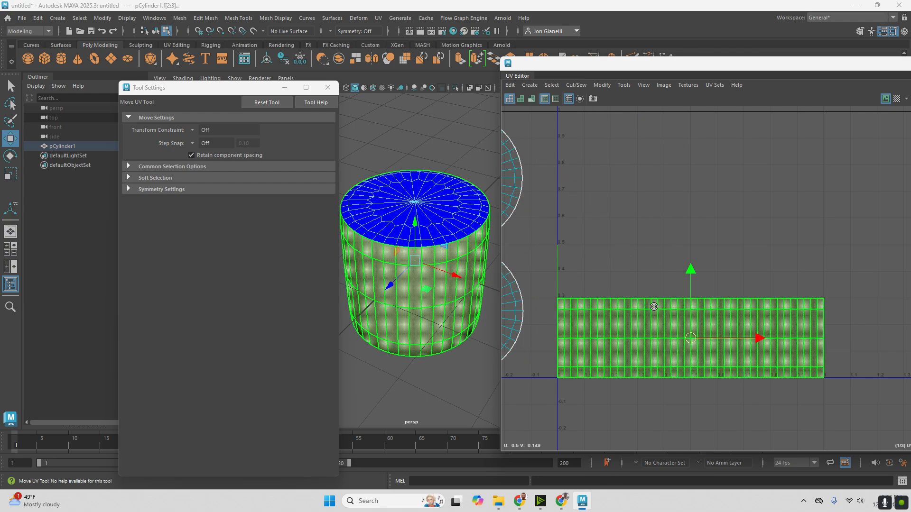
Start a UV snapshot of the wall layout, with the Desktop as the save location and CanSnapshot as the file name.
left_click(659, 90)
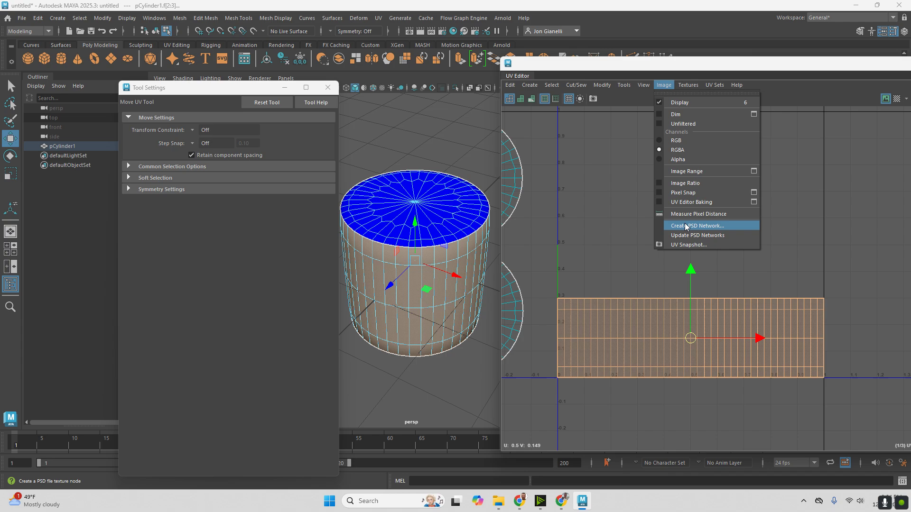
left_click(688, 245)
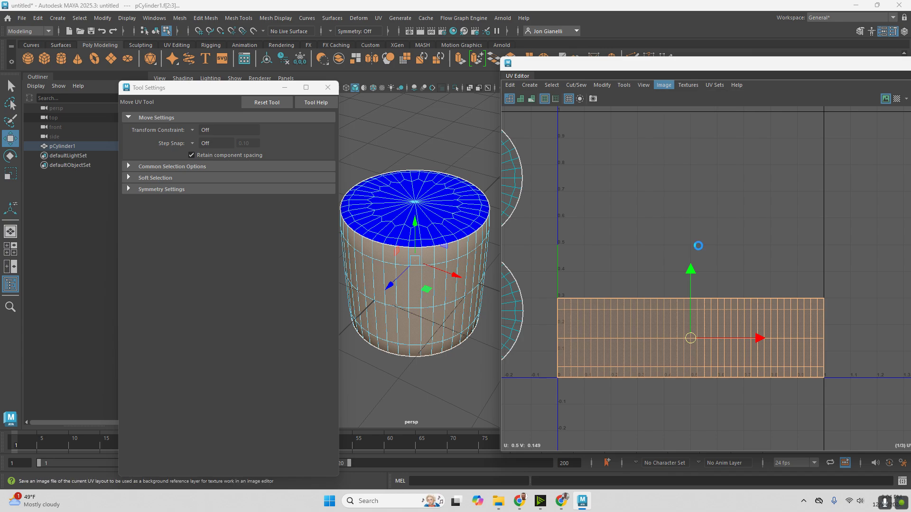
left_click(537, 213)
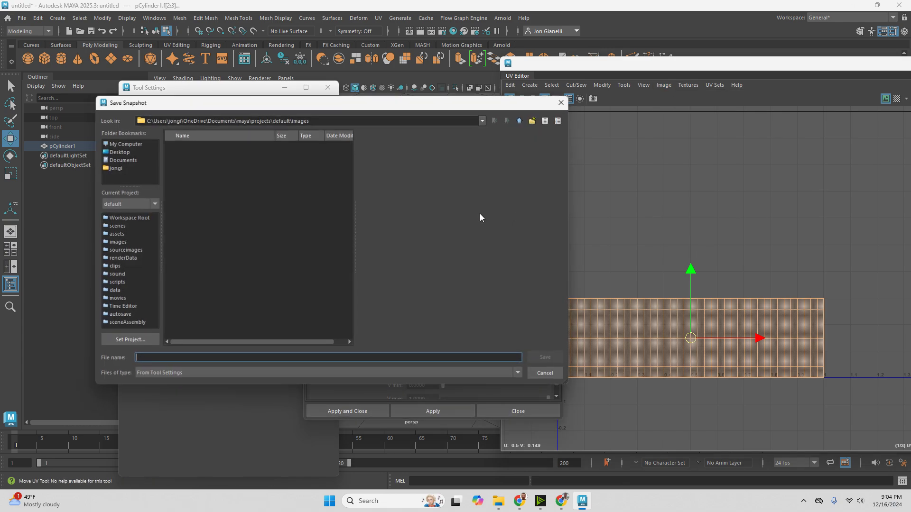
left_click(113, 161)
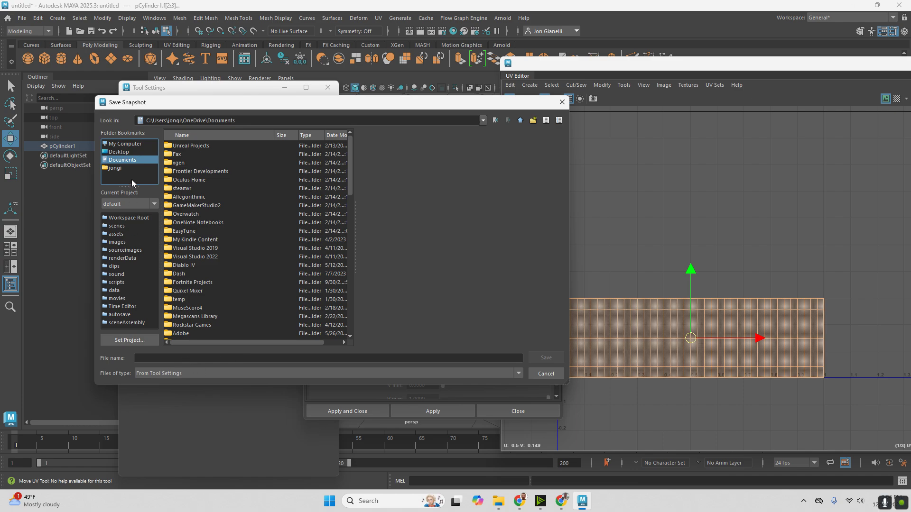
left_click(118, 152)
left_click(186, 358)
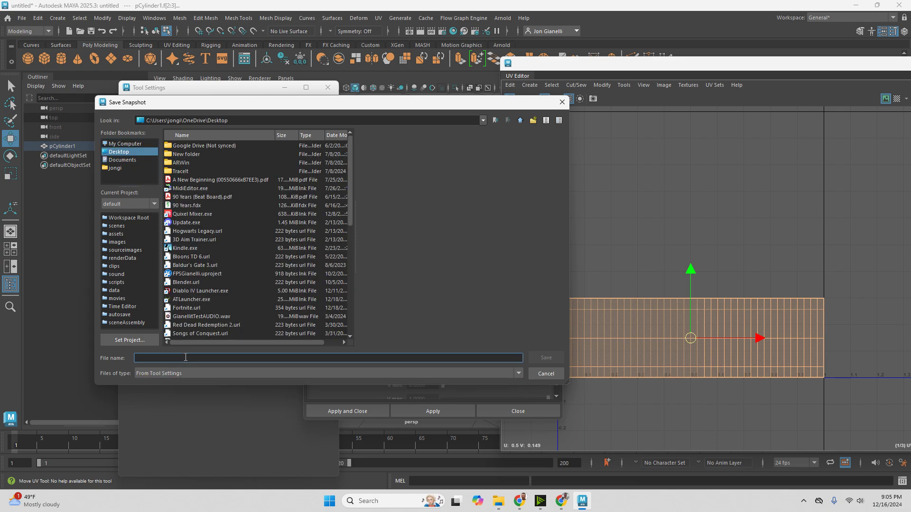
type("CanSnapshot")
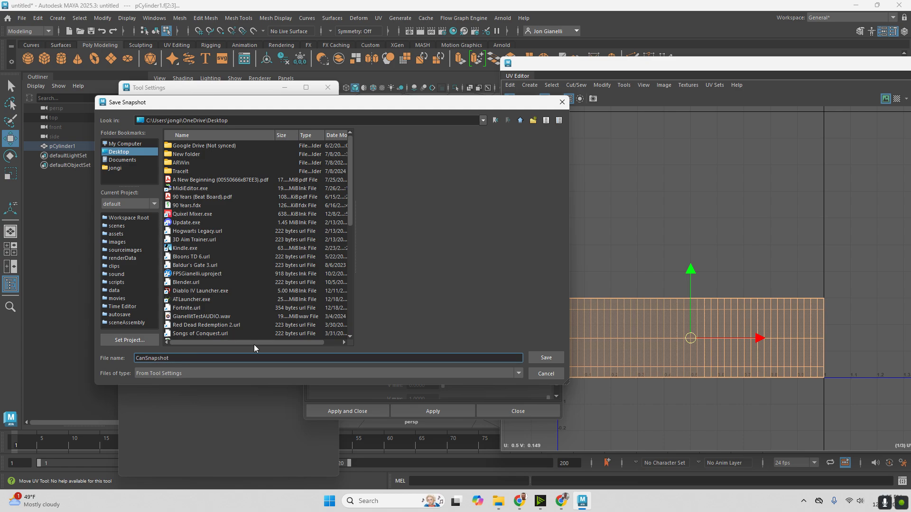
left_click(538, 358)
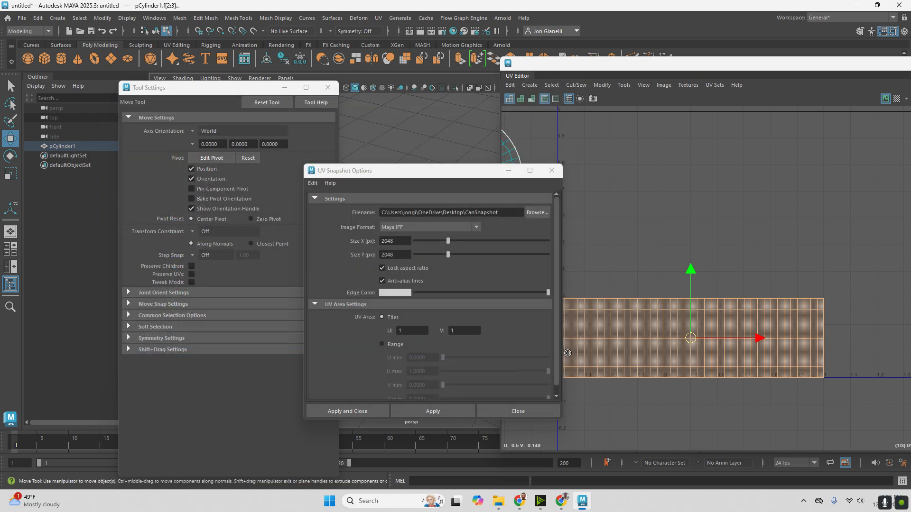
Set the snapshot's image format to PNG and export it at 2048 x 2048 px.
left_click(418, 232)
left_click(405, 290)
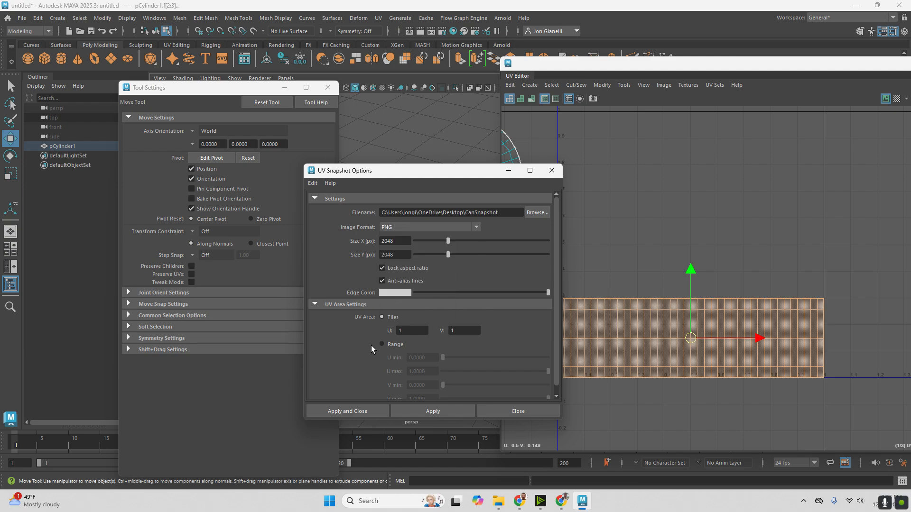
left_click(433, 411)
Open the exported CanSnapshot image from the Desktop folder in File Explorer and inspect its wall wireframe up close.
left_click(498, 501)
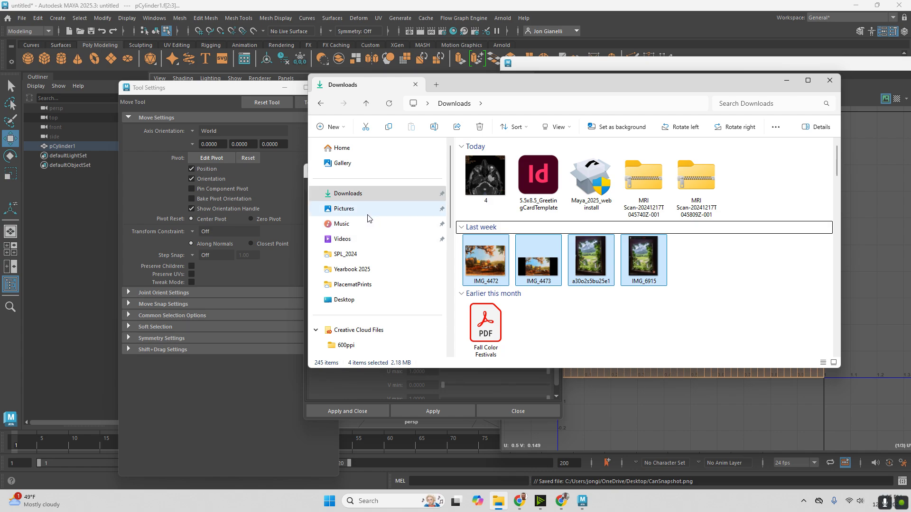
scroll(367, 218, "down", 3)
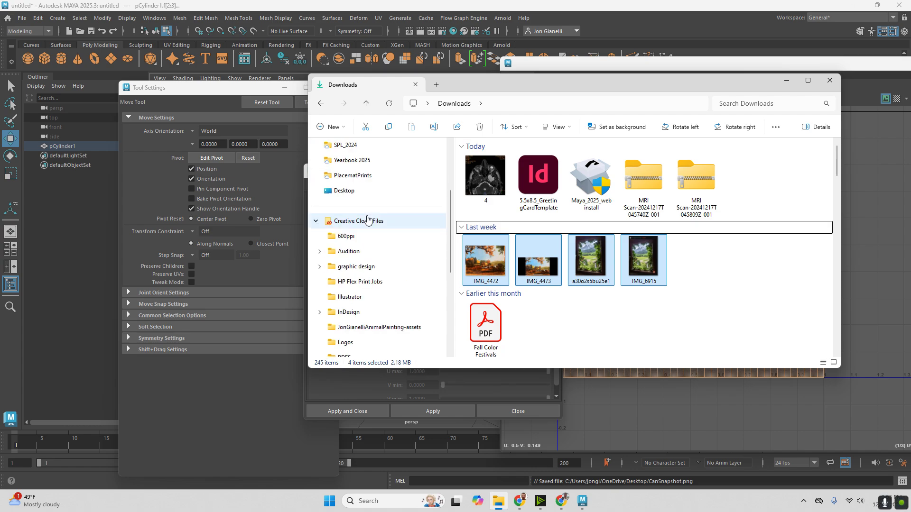
left_click(370, 191)
left_click(497, 159)
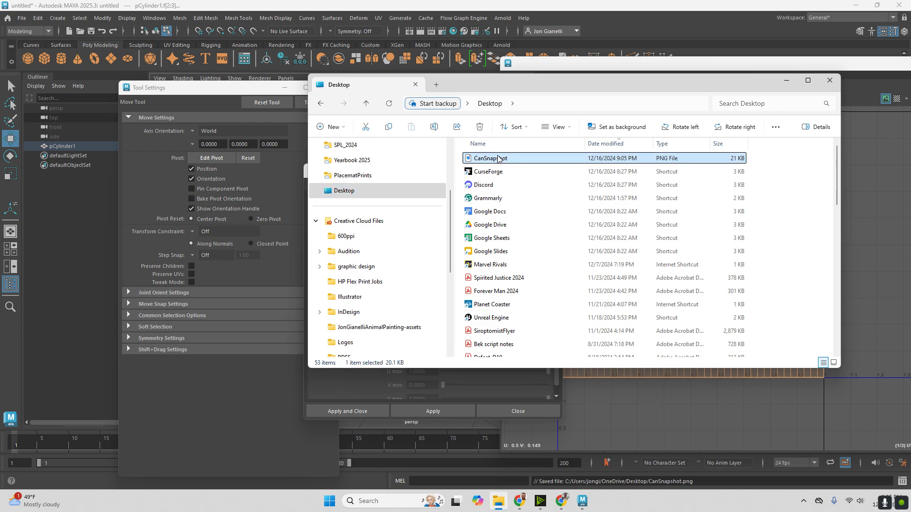
right_click(496, 161)
left_click(512, 187)
scroll(447, 394, "up", 5)
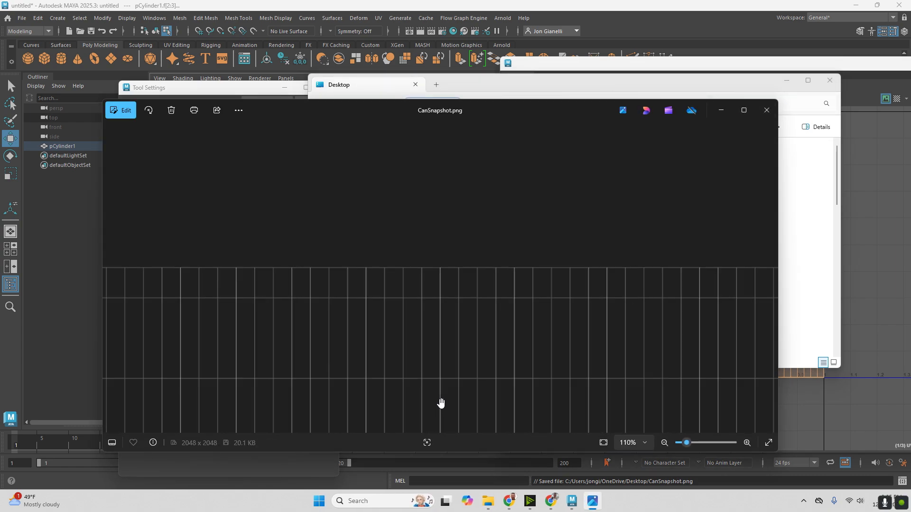
Launch Adobe Photoshop 2024, and close the snapshot image preview and the UV Snapshot options.
key("super")
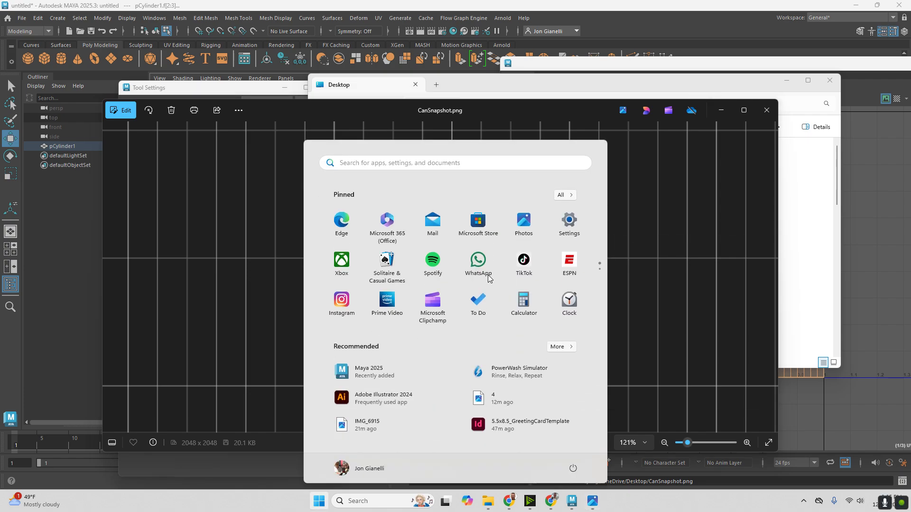
type("photo")
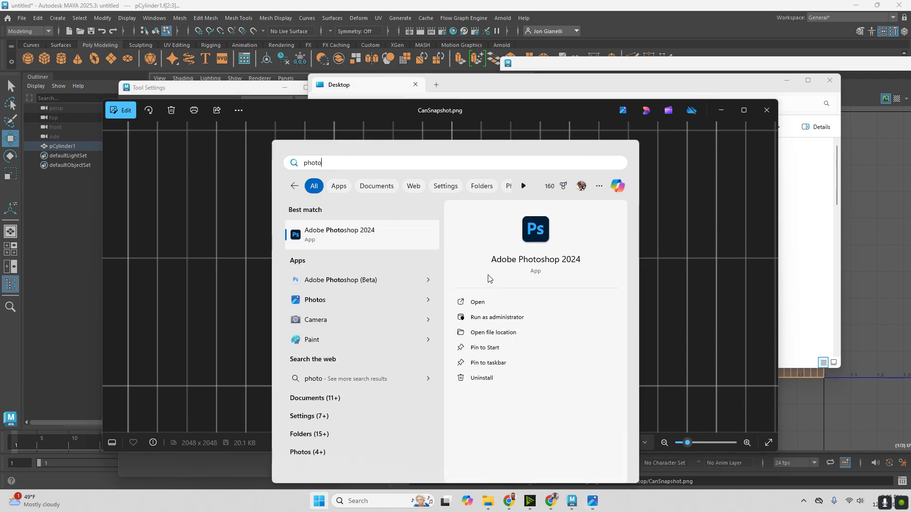
left_click(392, 237)
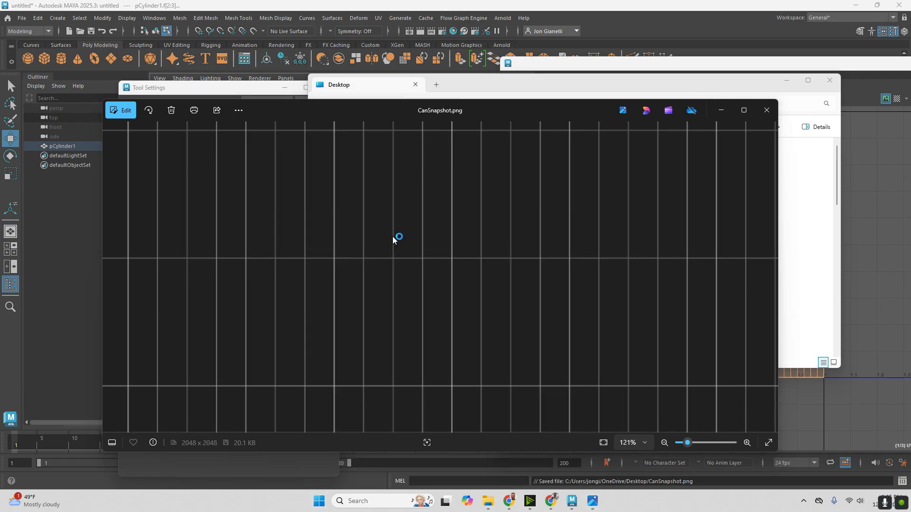
left_click(767, 112)
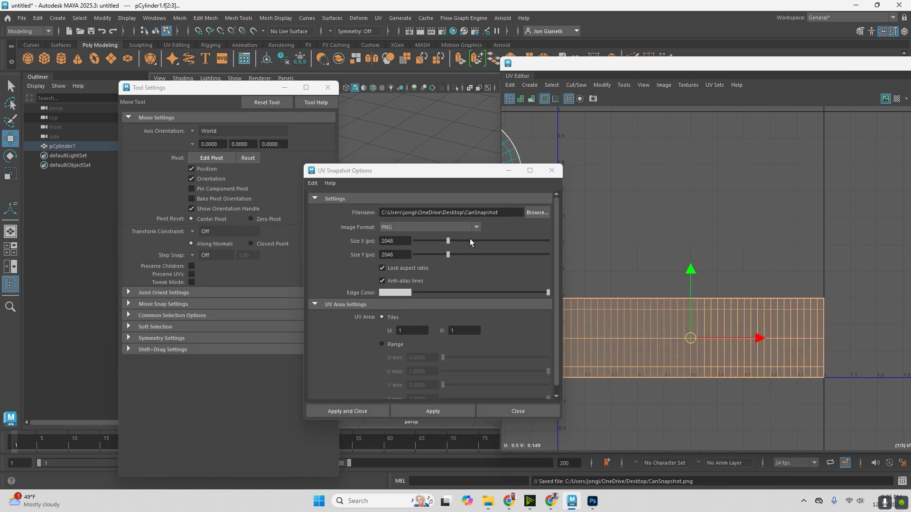
left_click(551, 171)
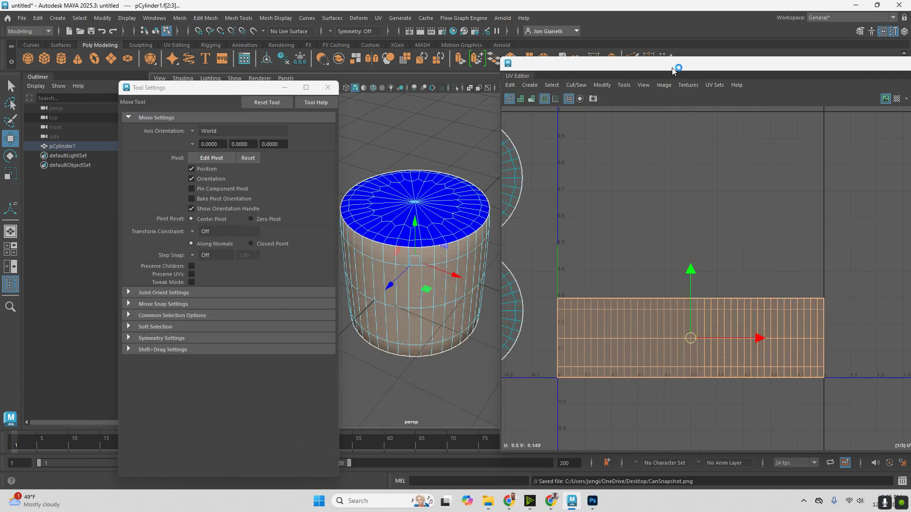
Bring both cap shells back into the UV square with Layout UV, and put the UV Editor window away.
scroll(584, 242, "down", 5)
left_click(532, 221)
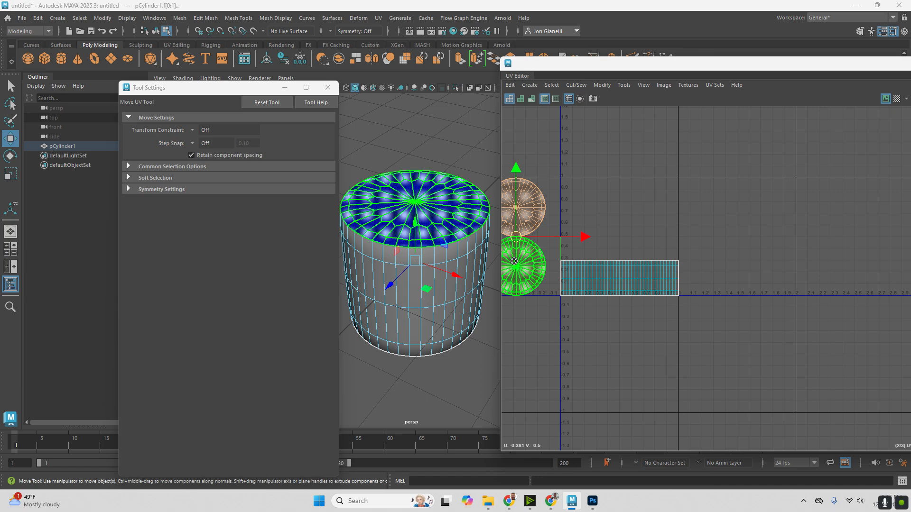
right_click(532, 221, "shift")
right_click_drag(497, 231, 426, 257, "shift")
left_click_drag(798, 68, 563, 98)
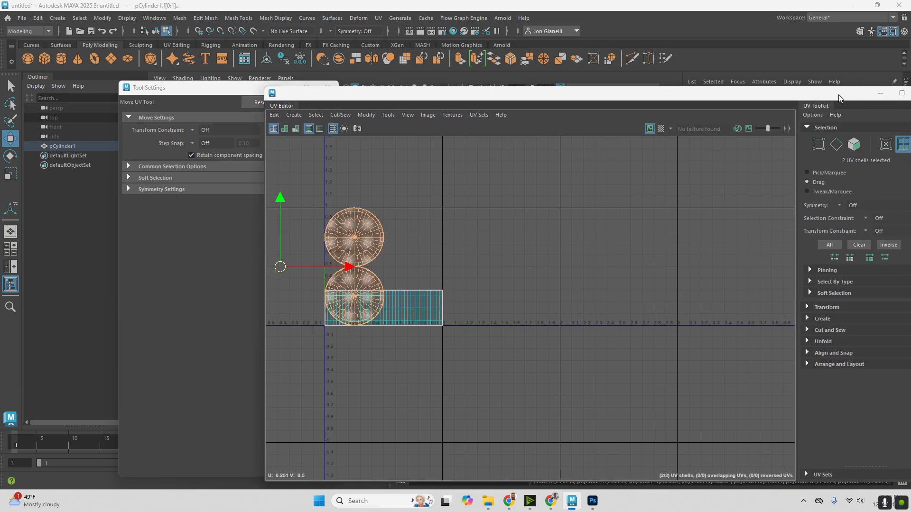
left_click(822, 91)
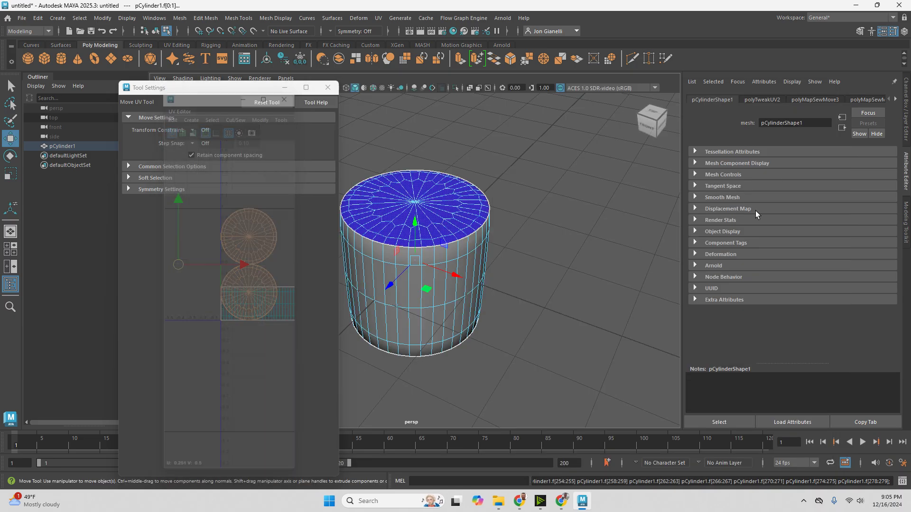
Switch to Photoshop and open the CanSnapshot image from the Desktop folder.
left_click(594, 503)
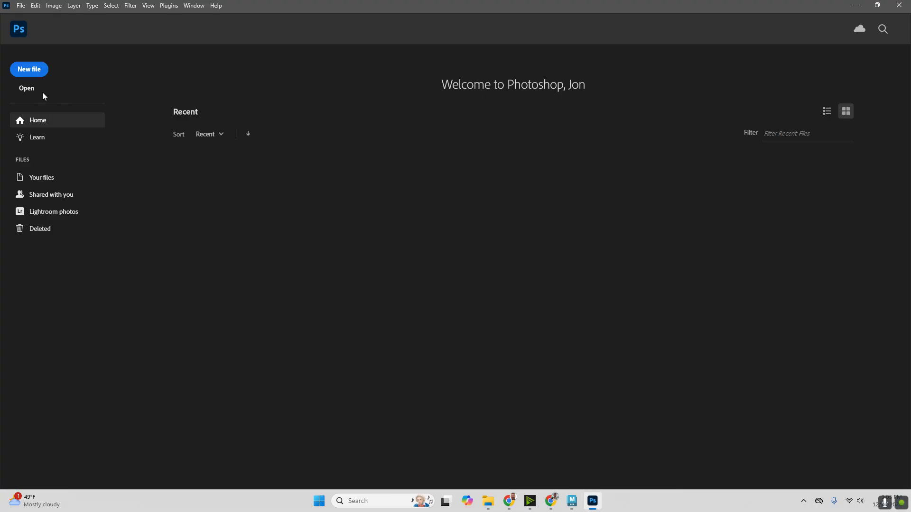
key("ctrl+o")
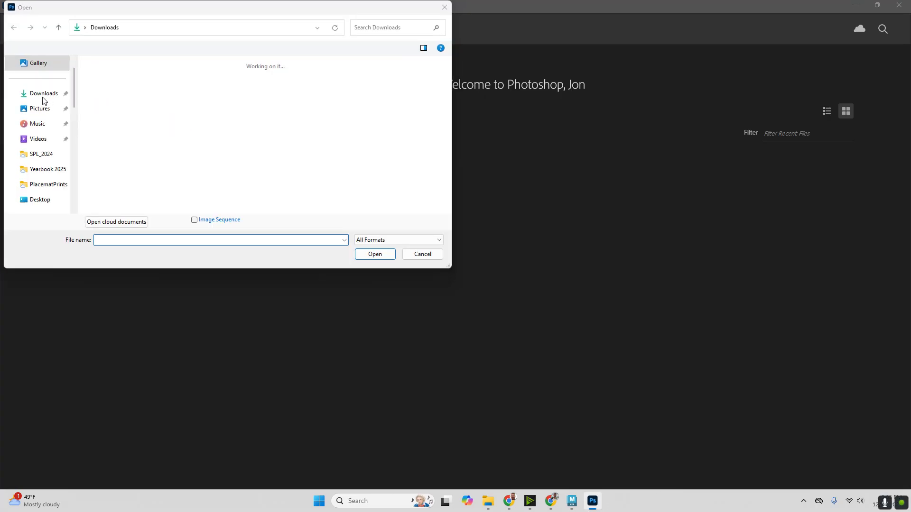
scroll(41, 153, "down", 2)
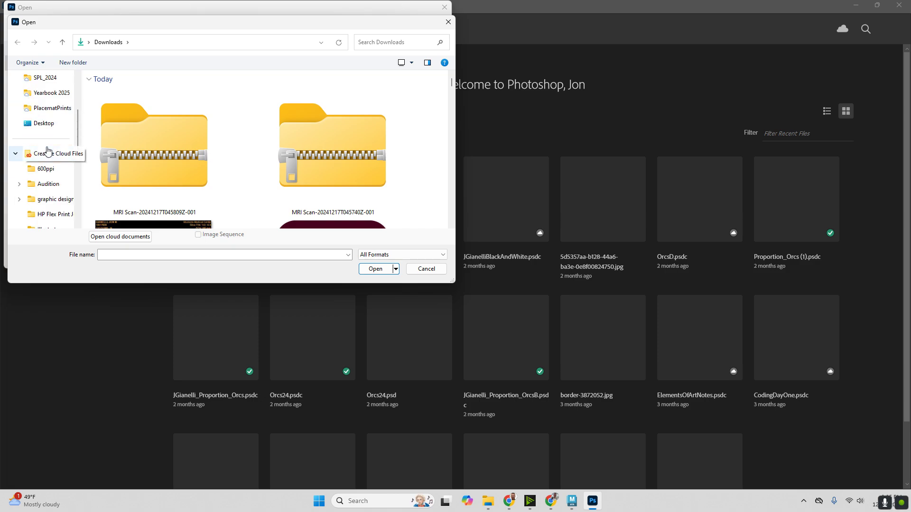
scroll(41, 152, "down", 1)
left_click(447, 27)
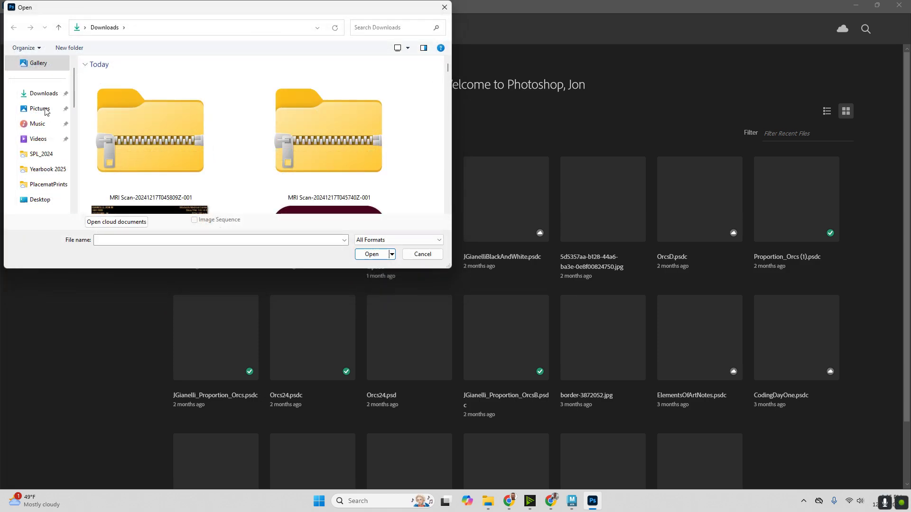
scroll(35, 142, "up", 1)
scroll(43, 123, "down", 5)
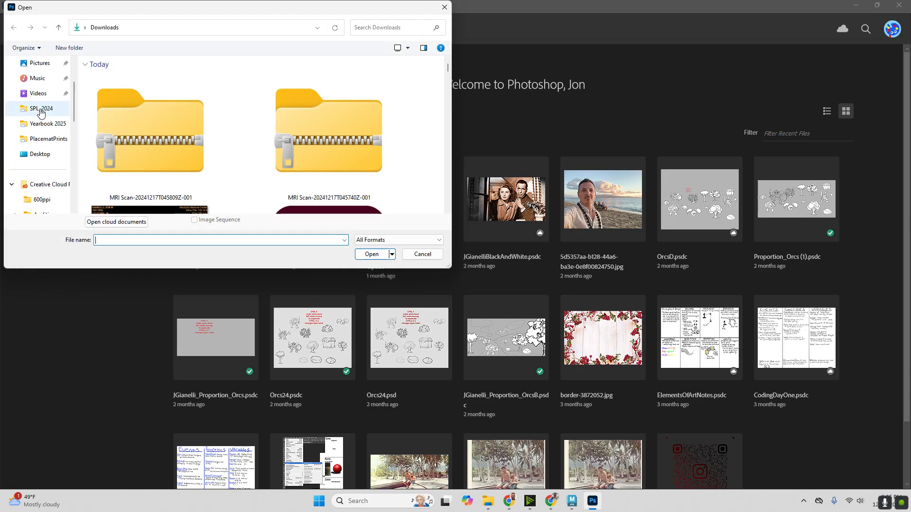
scroll(39, 125, "up", 4)
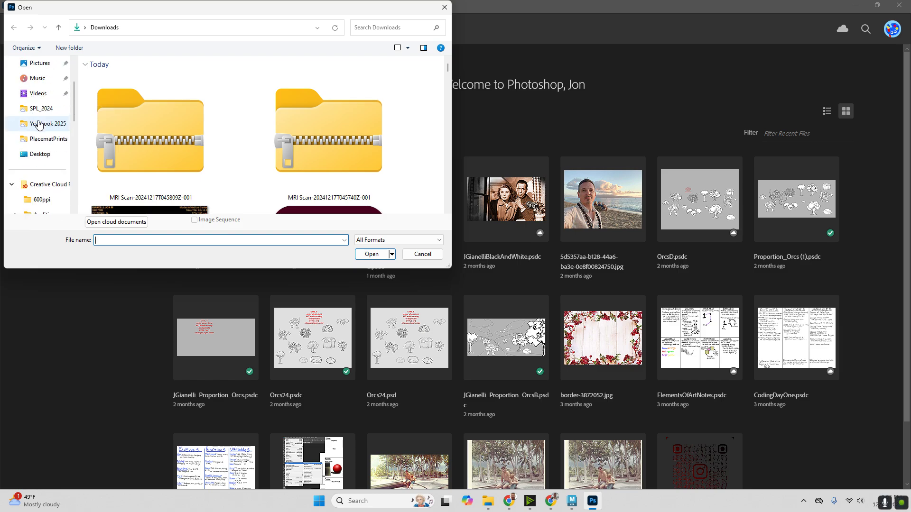
left_click(46, 157)
double_click(125, 79)
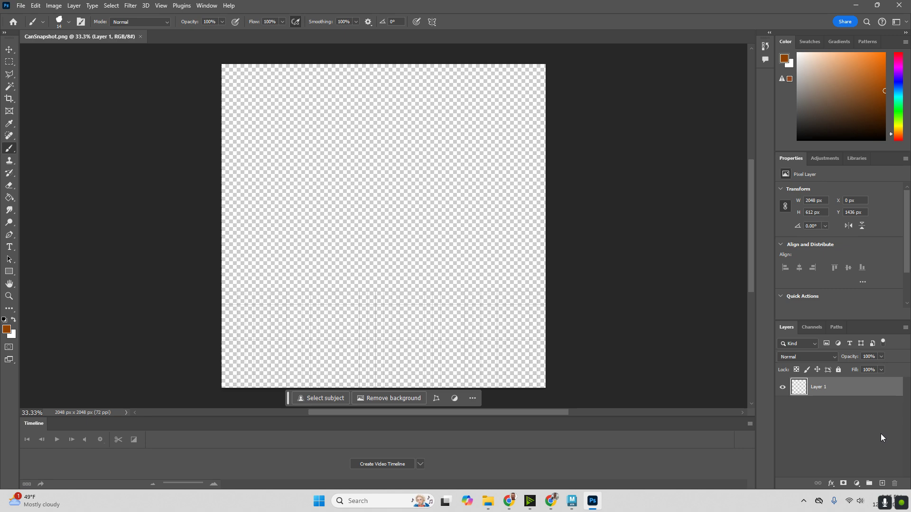
Add a layer filled with black beneath the wireframe layer, with a second empty layer between the two.
left_click(881, 484)
mouse_move(858, 398)
left_mouse_down()
mouse_move(852, 421)
mouse_move(869, 409)
left_mouse_up()
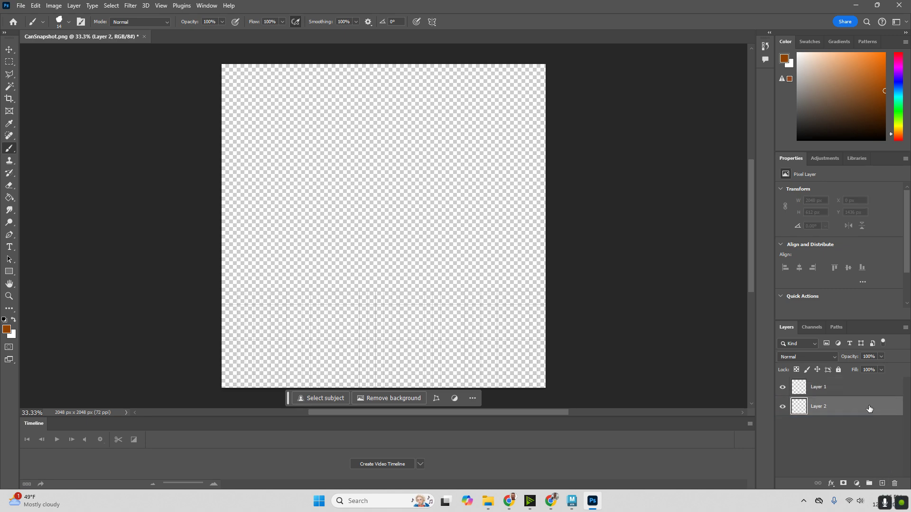
left_click(10, 196)
left_click(5, 320)
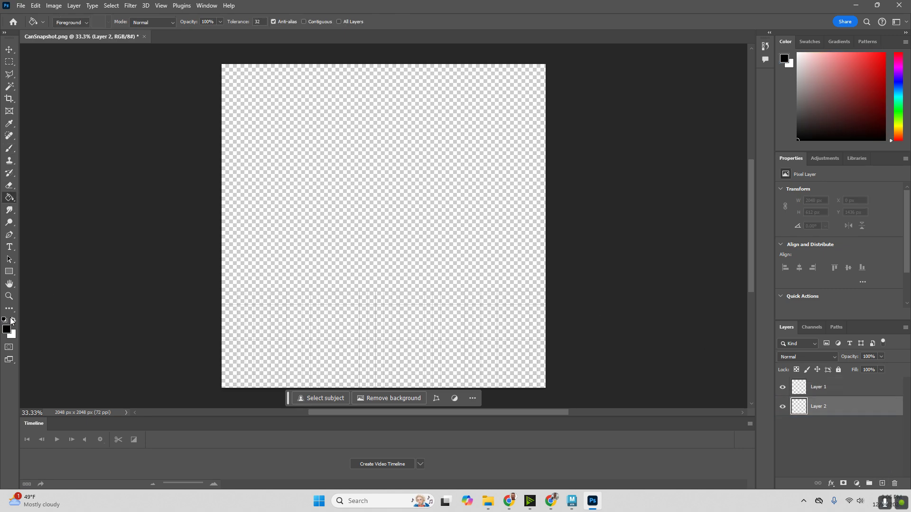
left_click(348, 293)
scroll(413, 341, "up", 3, "alt")
scroll(412, 342, "down", 3, "alt")
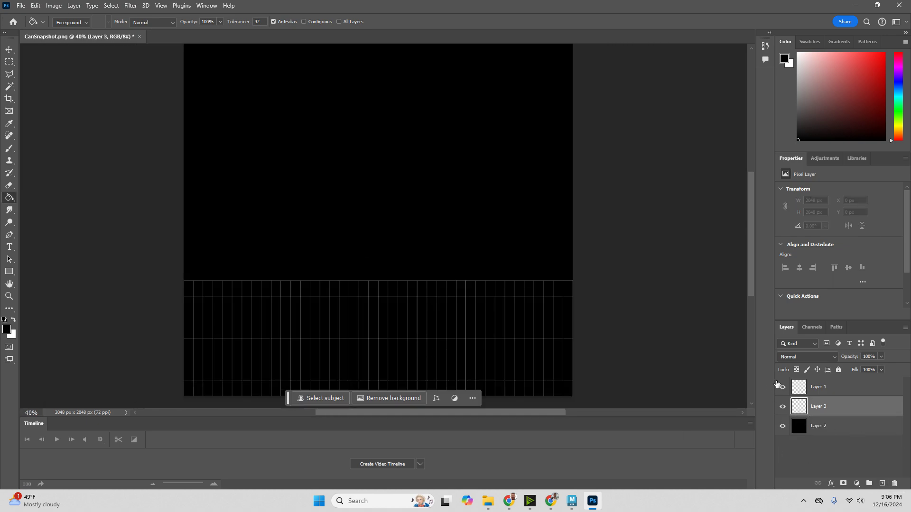
Copy the Coca-Cola can label from the browser and paste it onto the empty layer beneath the wireframe.
left_click(783, 426)
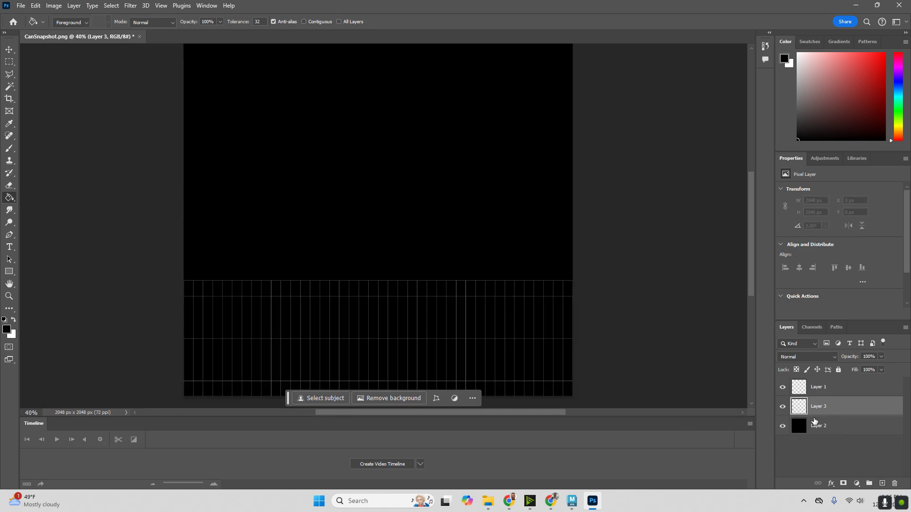
left_click(809, 407)
left_click(551, 501)
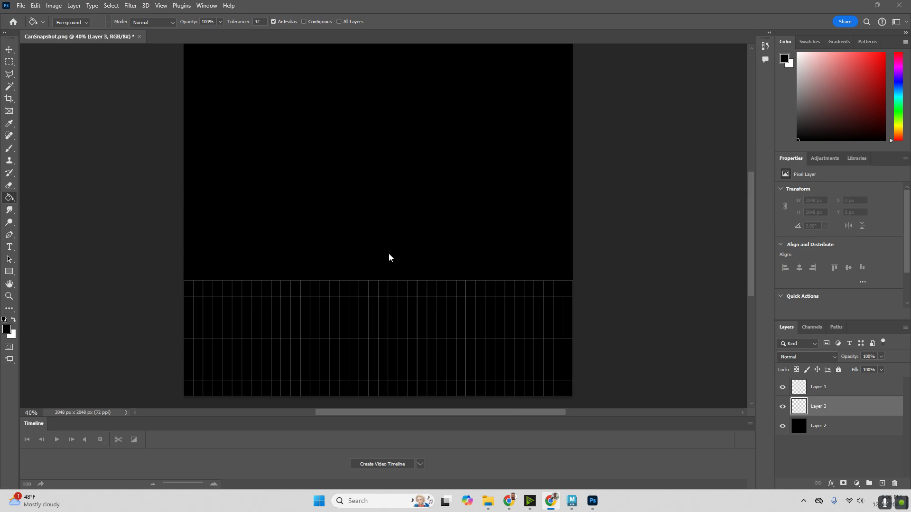
key("ctrl+v")
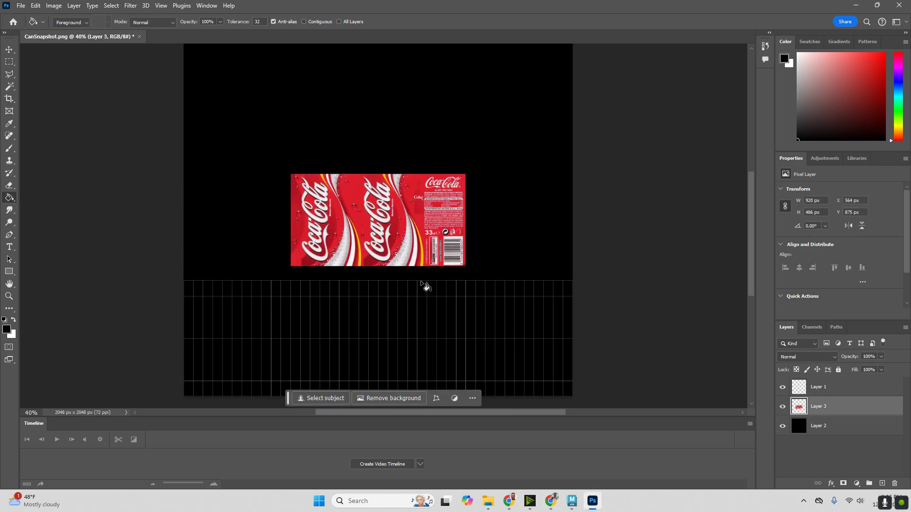
left_click(393, 236)
key("ctrl+z")
Move the label onto the wall wireframe strip and stretch it to 2048 x 612 px so it covers the whole strip.
left_click(9, 49)
left_click_drag(406, 204, 298, 311)
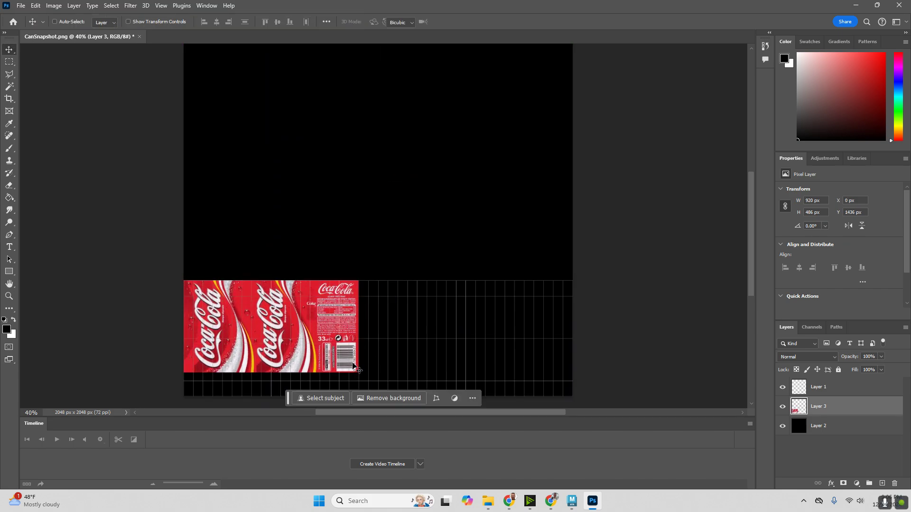
key("ctrl+t")
left_click_drag(358, 374, 581, 398, "ctrl")
key("ctrl+z")
key("Return")
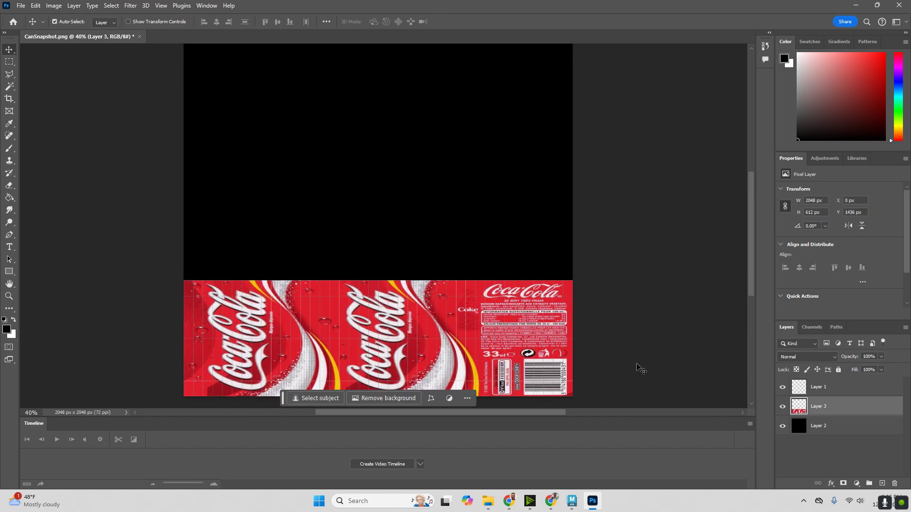
Hide the wireframe layer and the black background layer.
left_click(782, 387)
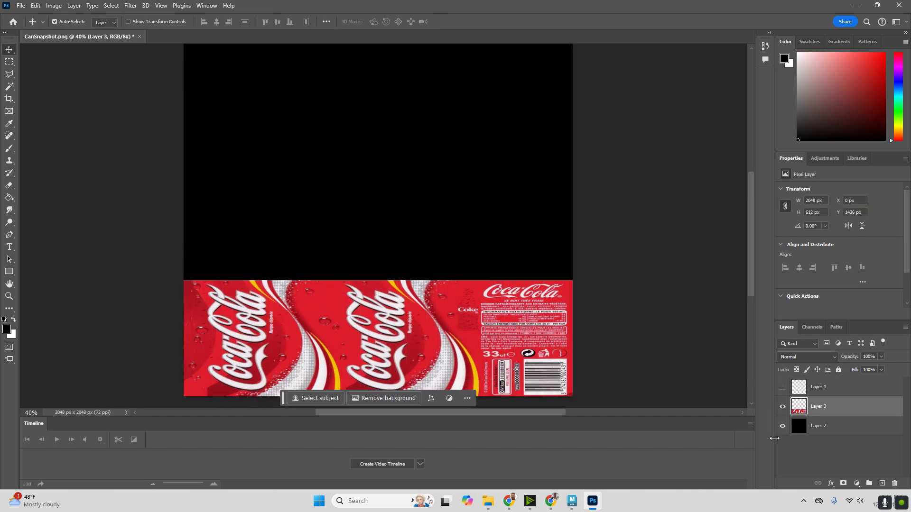
left_click(782, 426)
left_click(21, 5)
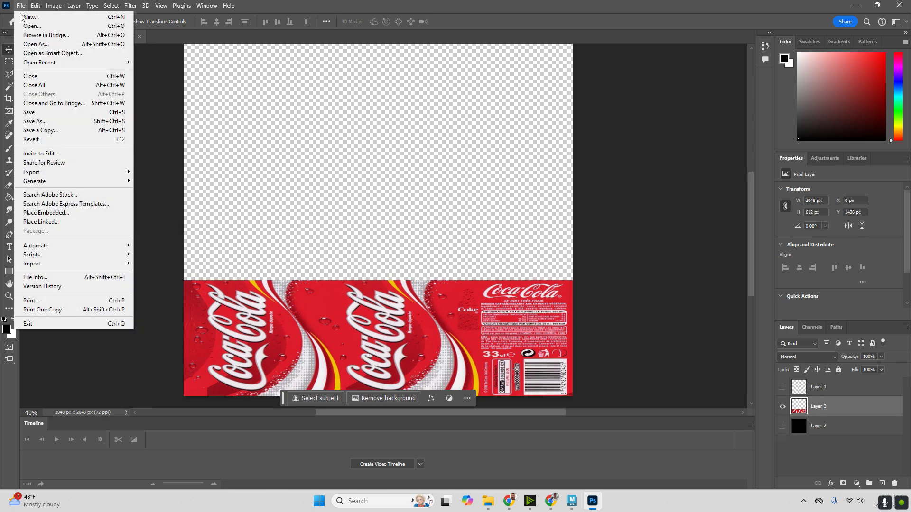
left_click(35, 115)
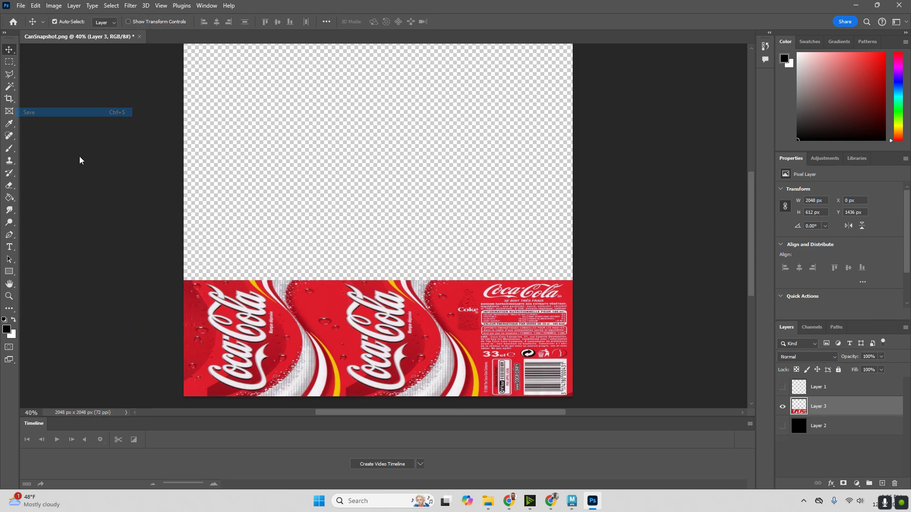
key("Escape")
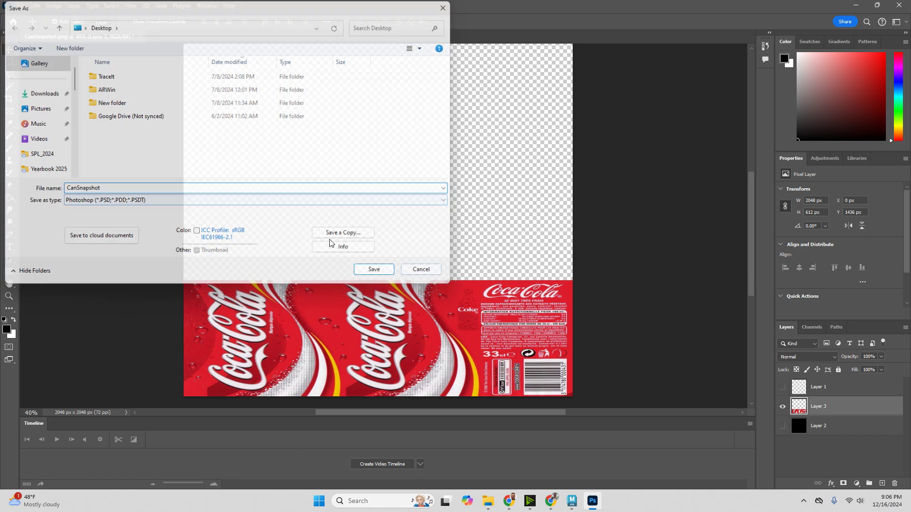
Quick-export the label artwork as a PNG named T_BaseColorCan to the Desktop folder.
left_click(21, 6)
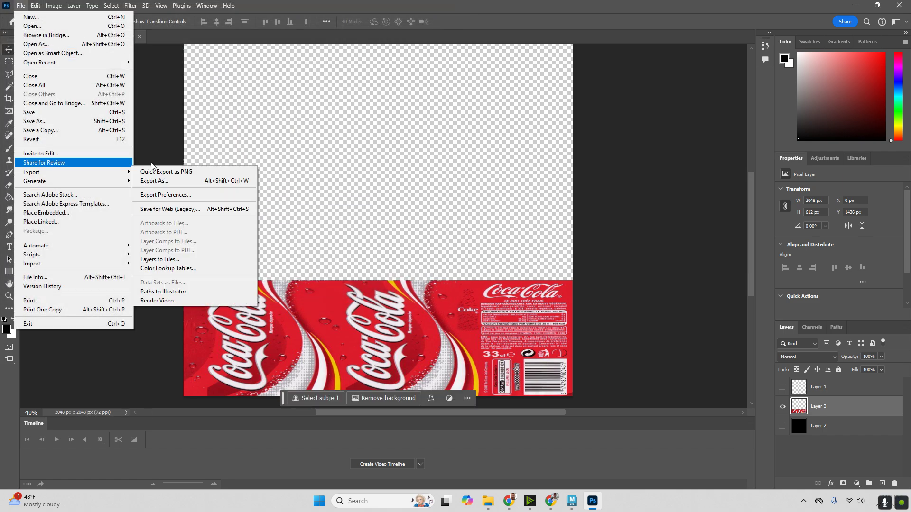
left_click(204, 172)
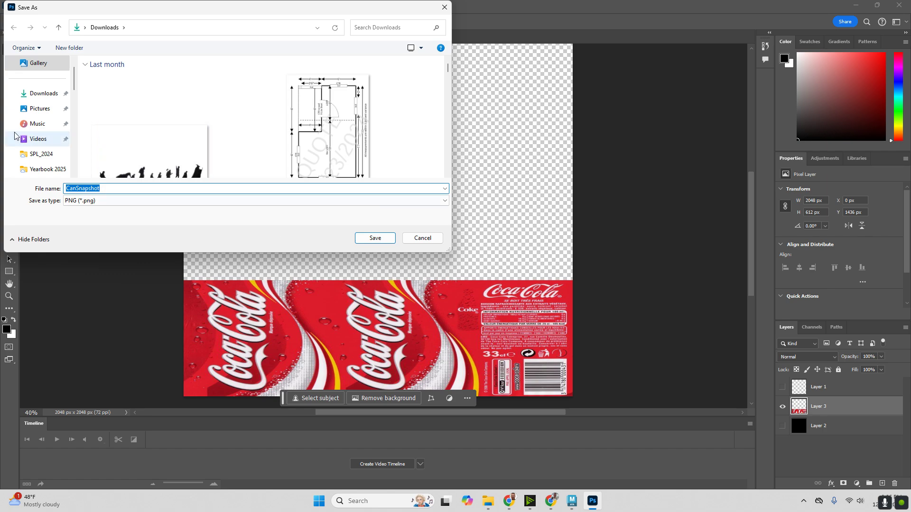
scroll(35, 118, "up", 1)
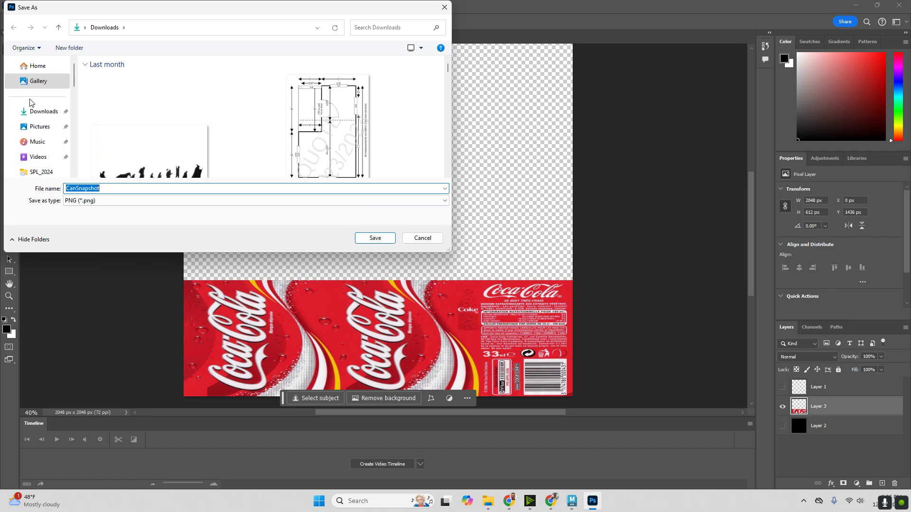
scroll(31, 97, "down", 5)
scroll(46, 105, "up", 1)
left_click(43, 108)
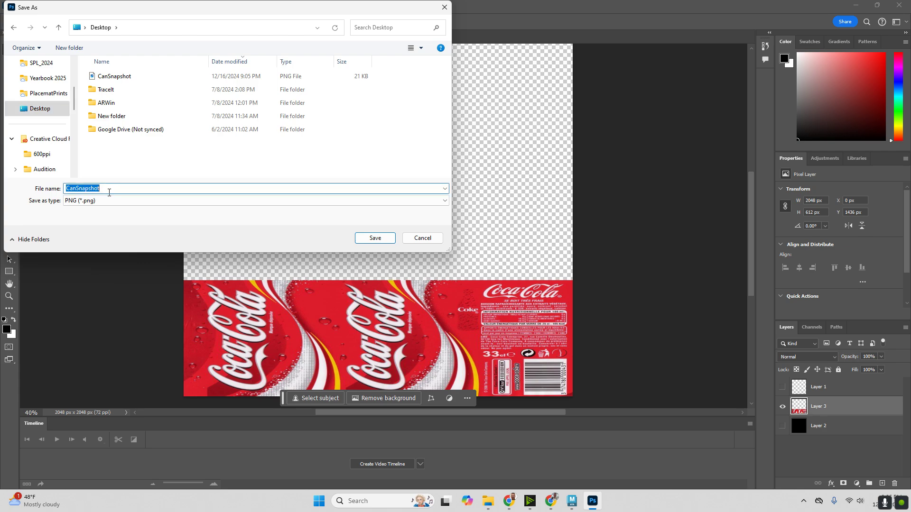
type("B")
key("BackSpace")
type("T_")
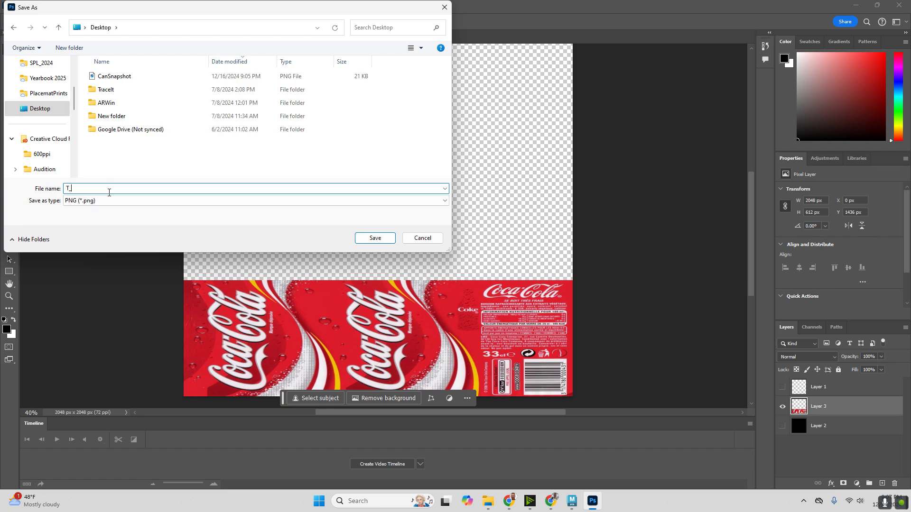
type("BaseColorCan")
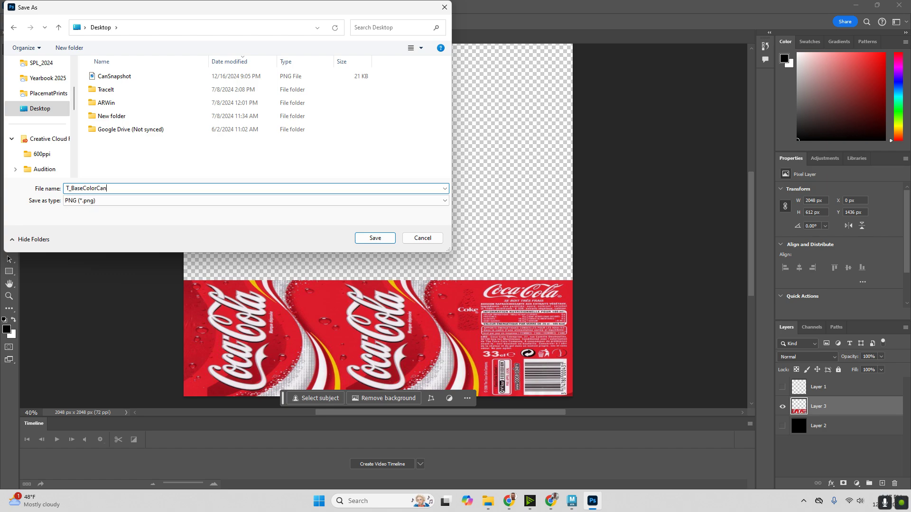
key("Return")
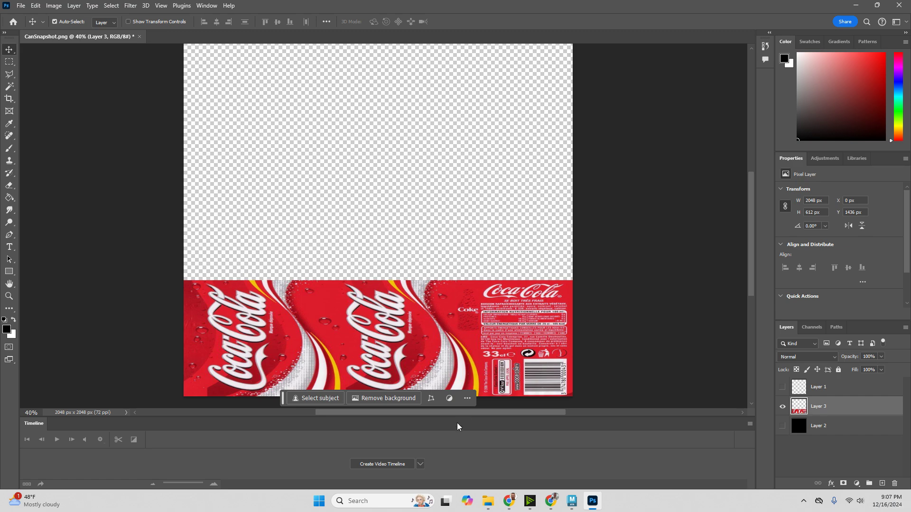
Switch to Maya and select all faces of the cylinder in face mode.
left_click(573, 500)
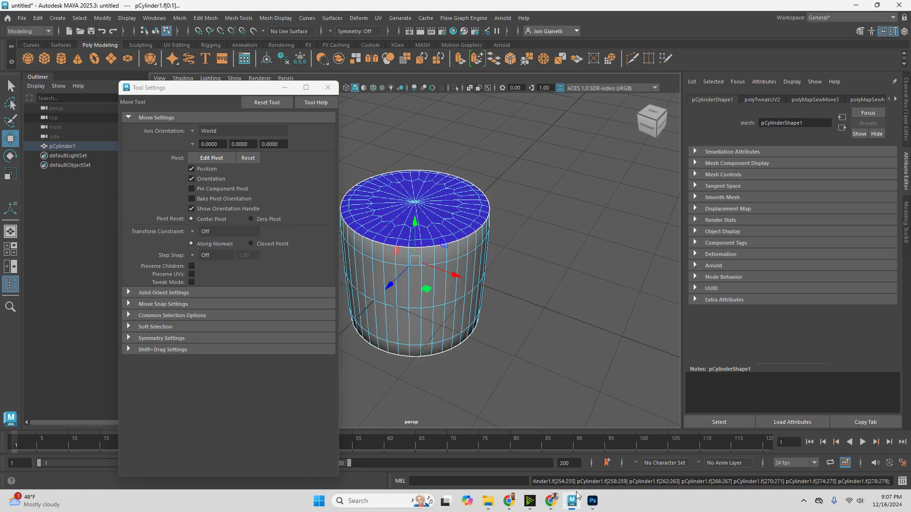
right_click_drag(479, 219, 510, 207)
right_click_drag(483, 260, 491, 246)
double_click(484, 249)
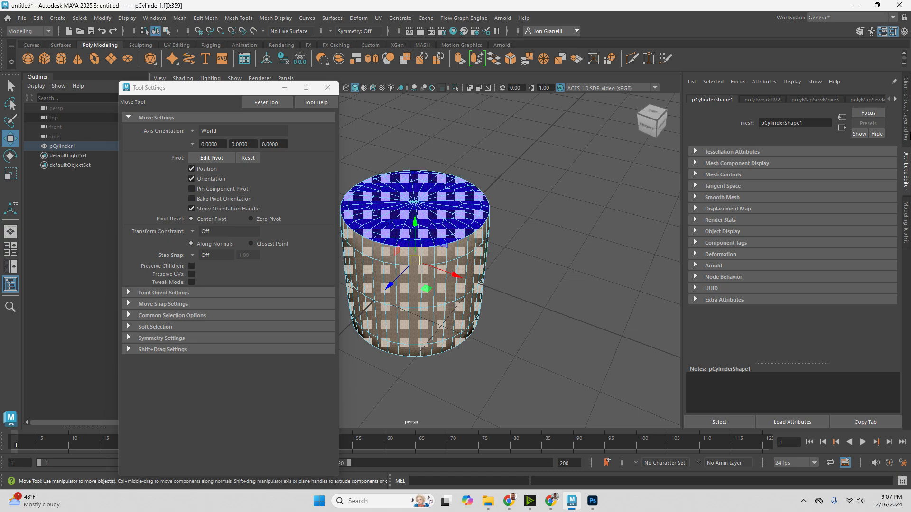
Display the attributes of the cylinder's M_CanFace lambert material.
left_click(895, 99)
left_click(895, 99)
left_click(895, 100)
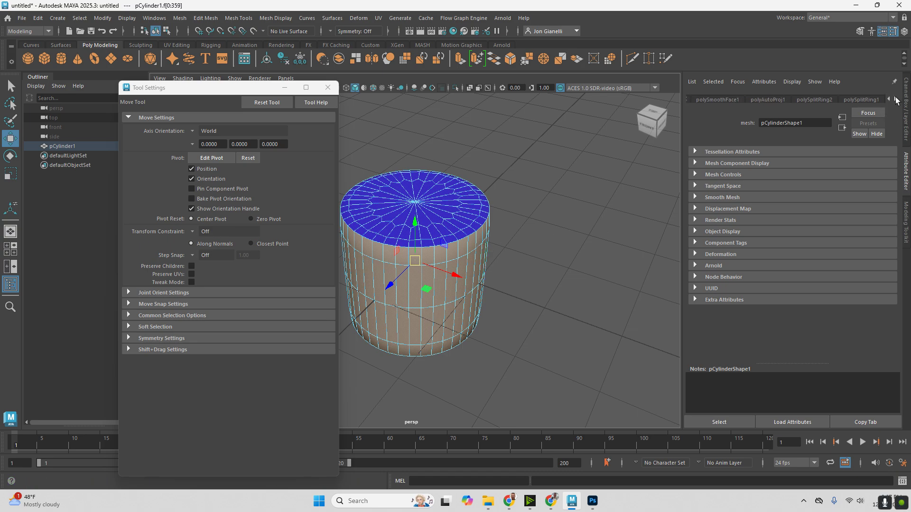
left_click(895, 99)
left_click(895, 99)
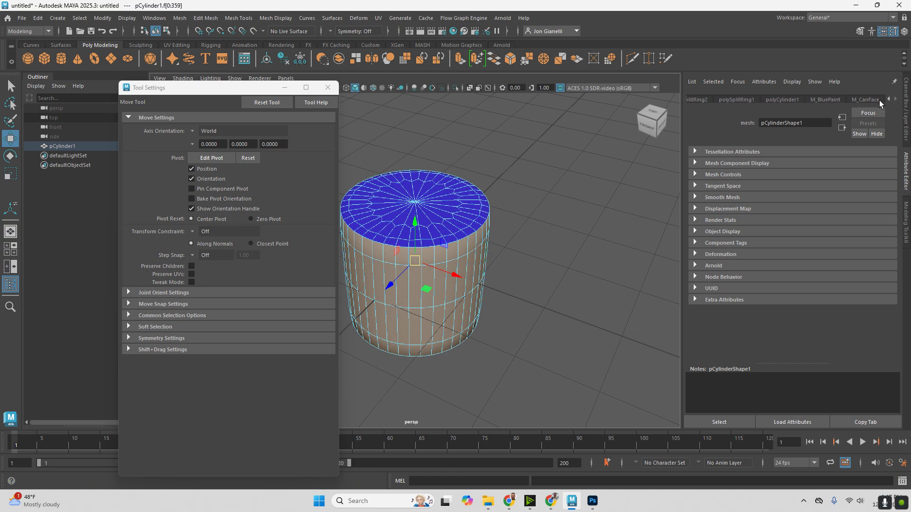
left_click(878, 100)
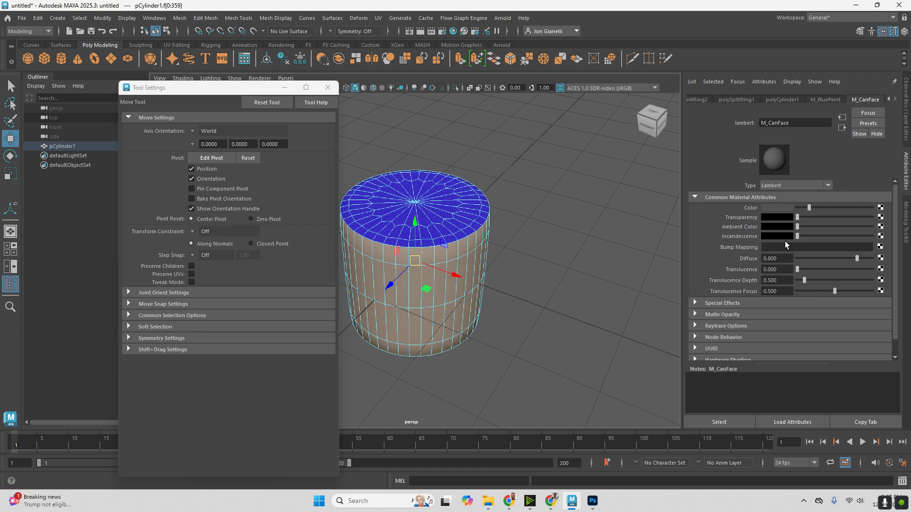
Try to apply T_BaseColorCan.png from the Desktop folder to M_CanFace as the image in its color editor.
left_click(778, 208)
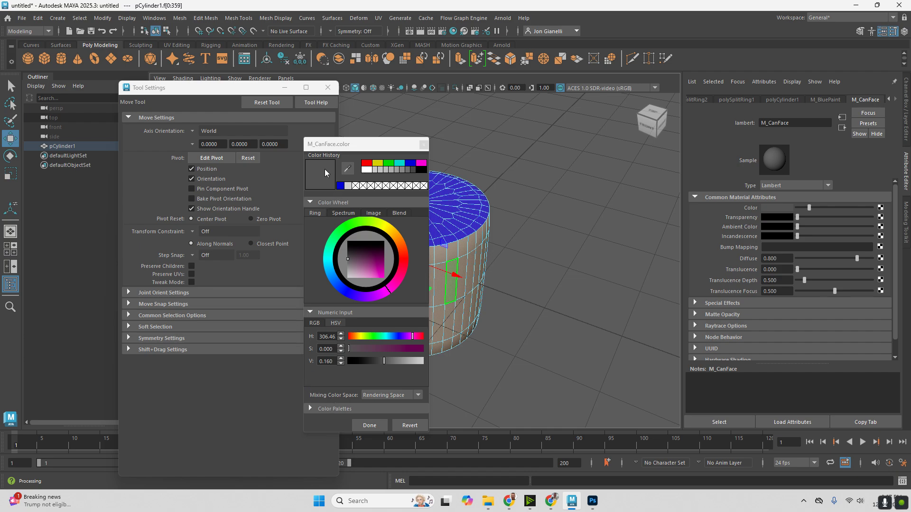
left_click(373, 213)
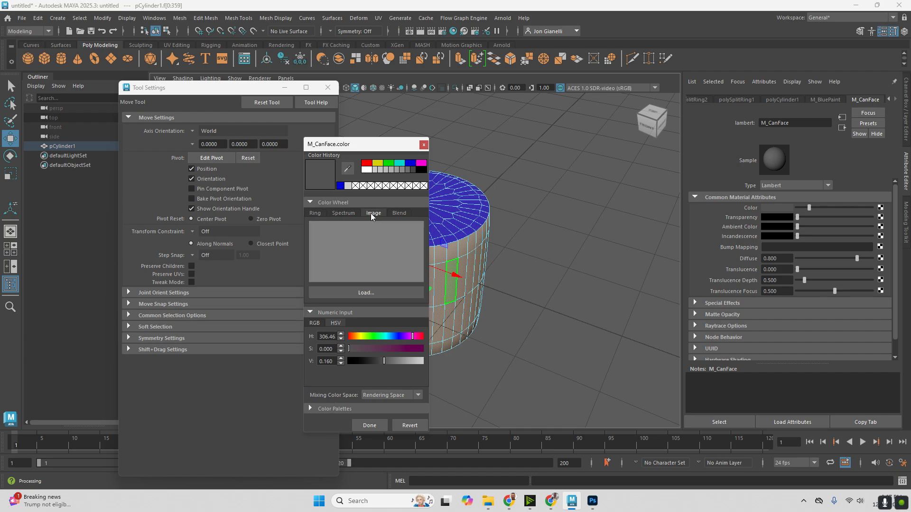
left_click(354, 294)
left_click(125, 153)
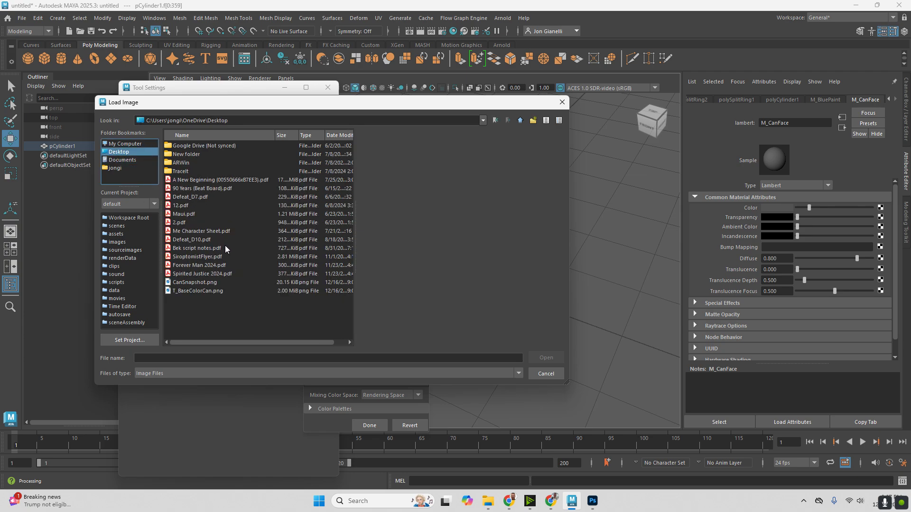
left_click(186, 286)
left_click(186, 292)
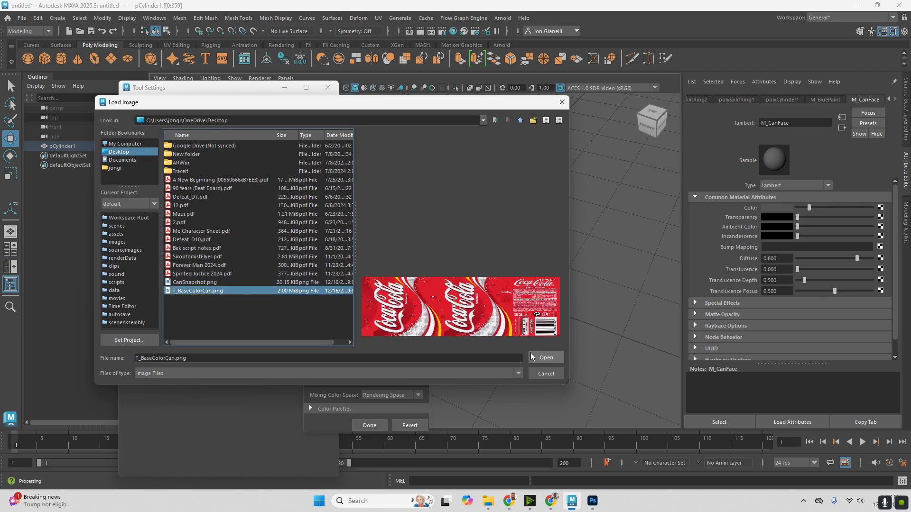
left_click(535, 359)
left_click(371, 425)
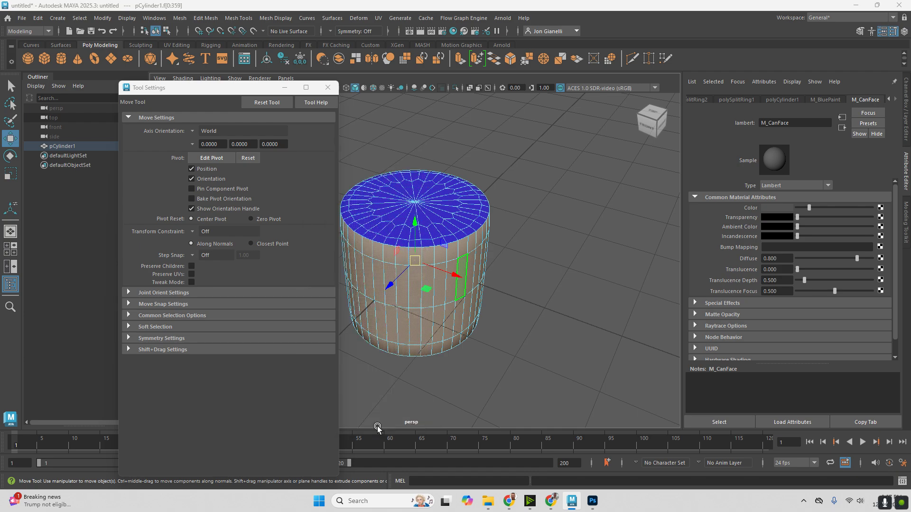
Return the cylinder to object mode and turn on textured display with all scene lights, leaving nothing selected.
left_click(503, 246)
right_click_drag(517, 218, 565, 204)
left_click(515, 258)
left_click_drag(515, 259, 480, 299, "alt")
left_click(480, 299)
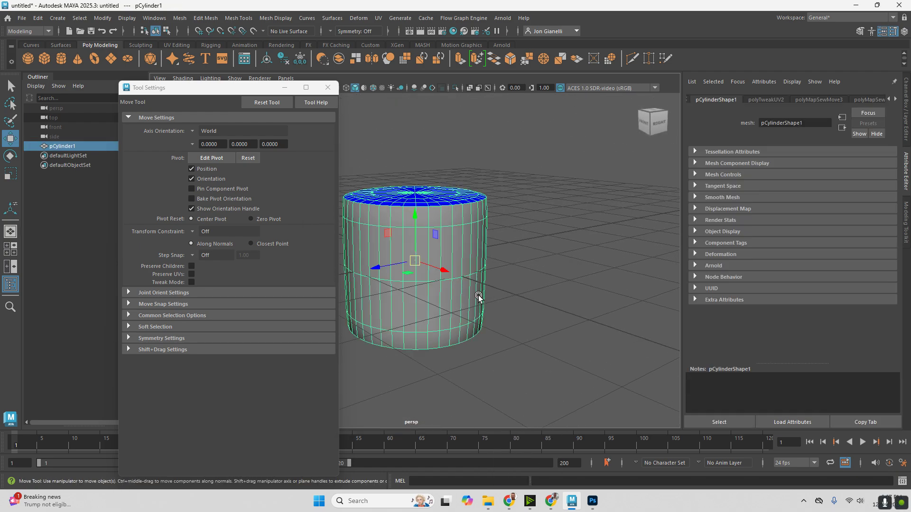
key("6")
key("7")
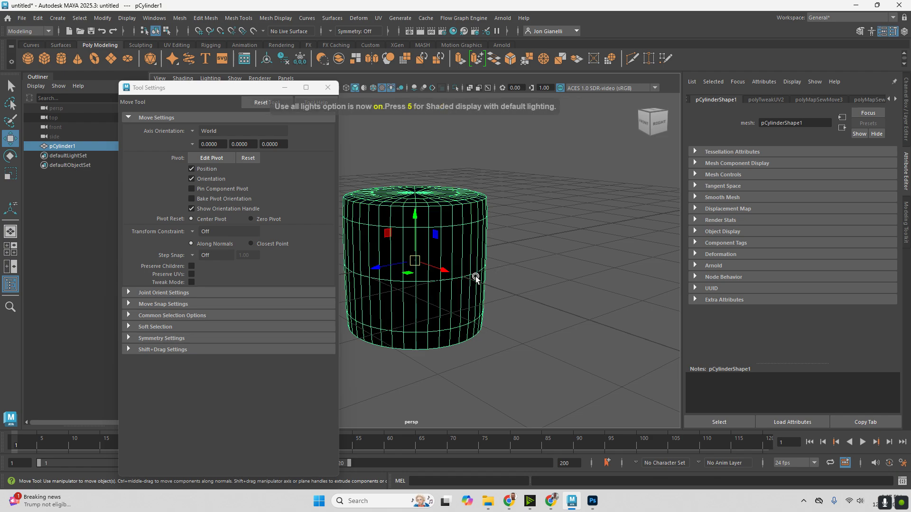
key("6")
key("7")
left_click(508, 260)
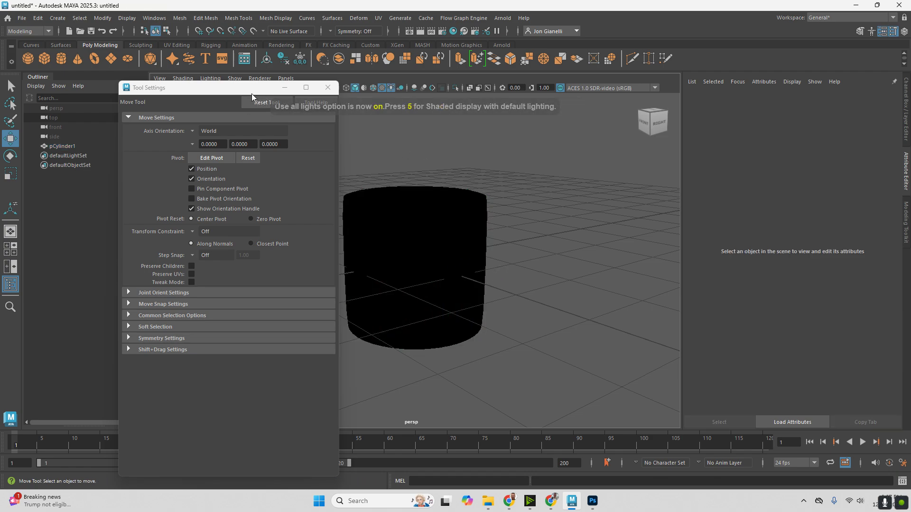
left_click(205, 58)
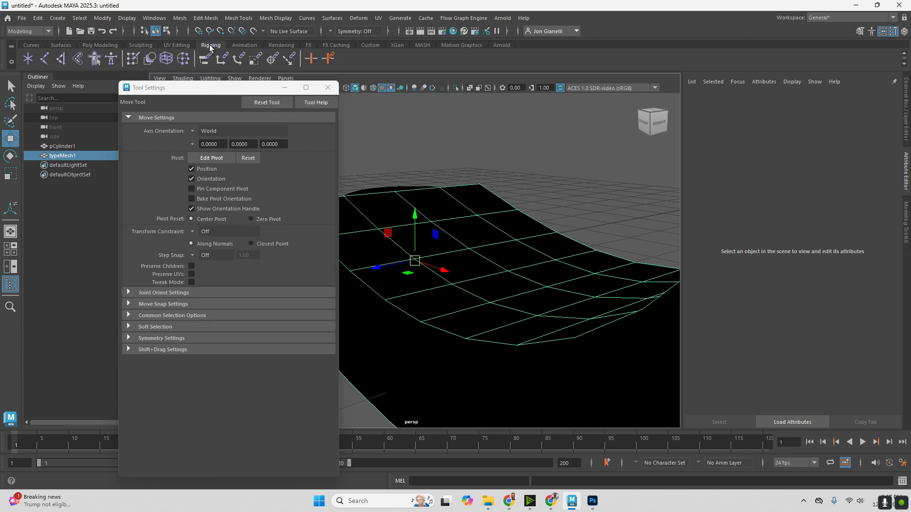
left_click(211, 45)
left_click(457, 181)
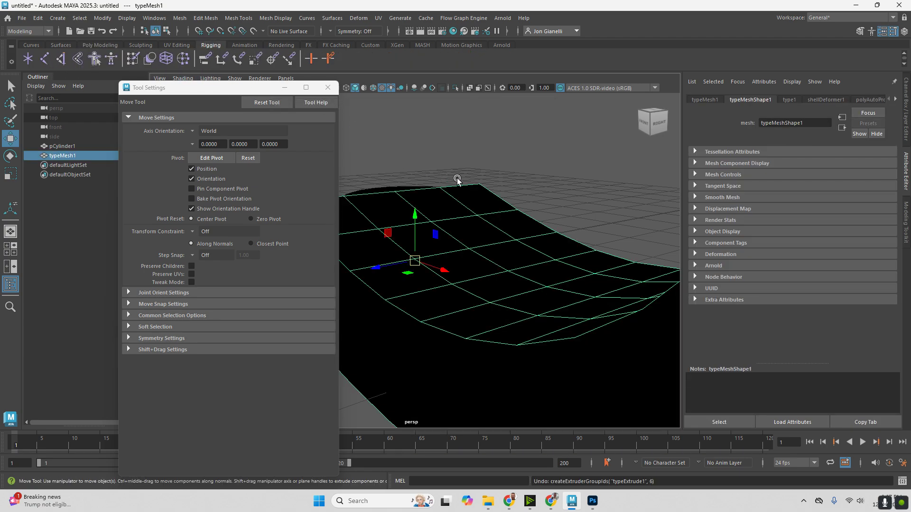
left_click_drag(426, 205, 523, 200, "alt")
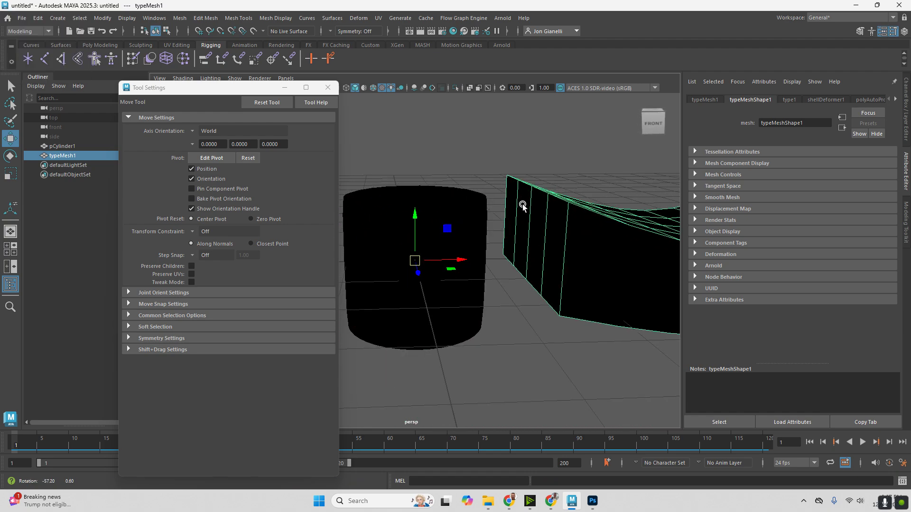
key("Delete")
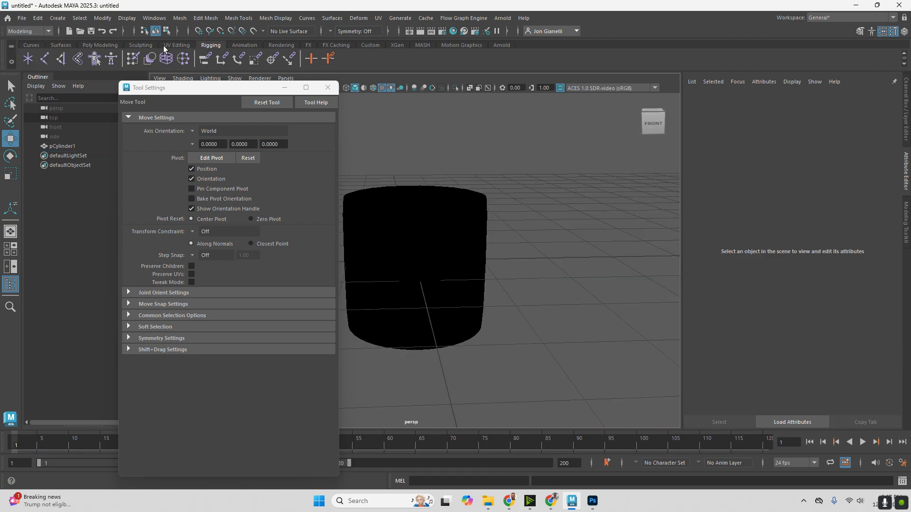
Add a directional light and an ambient light to illuminate the cylinder.
left_click(281, 45)
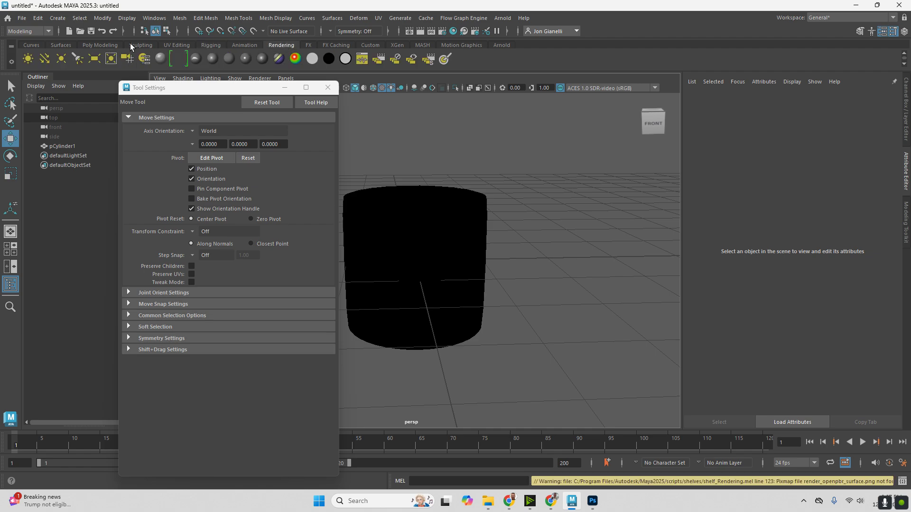
left_click(45, 59)
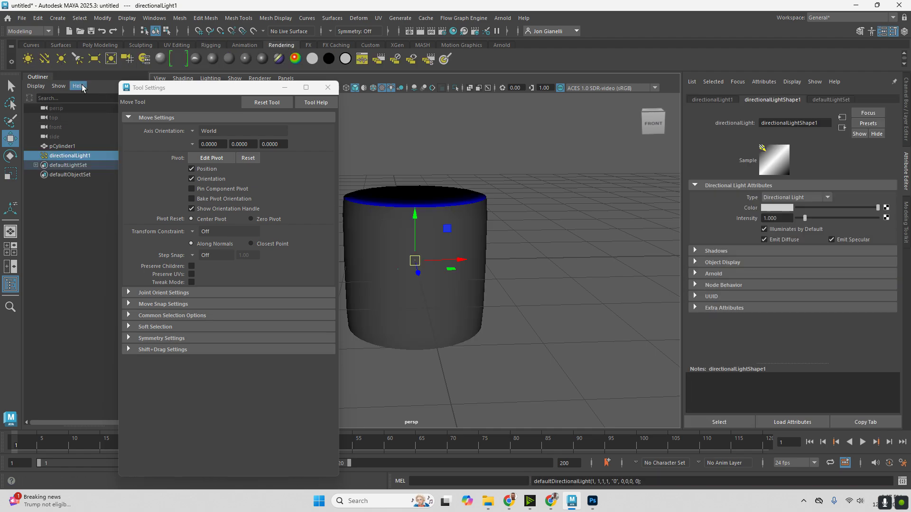
left_click(28, 59)
left_click_drag(489, 211, 400, 235, "alt")
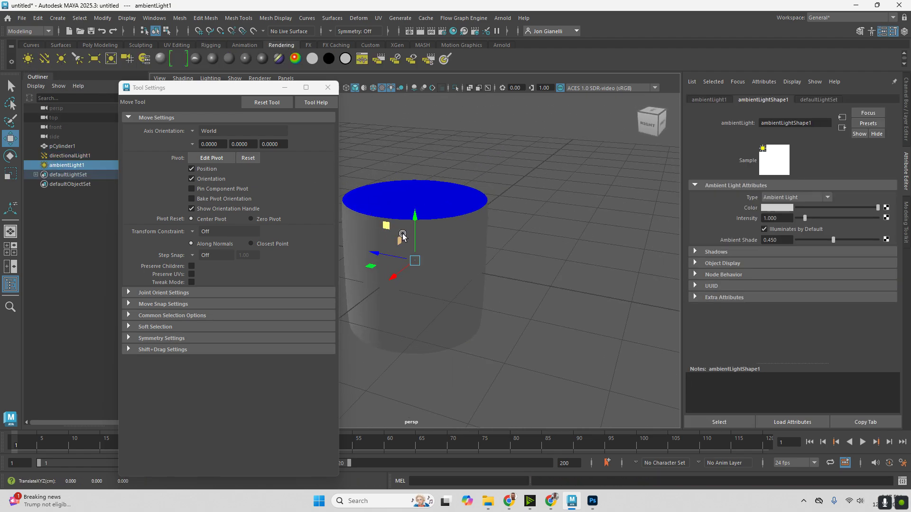
left_click(772, 208)
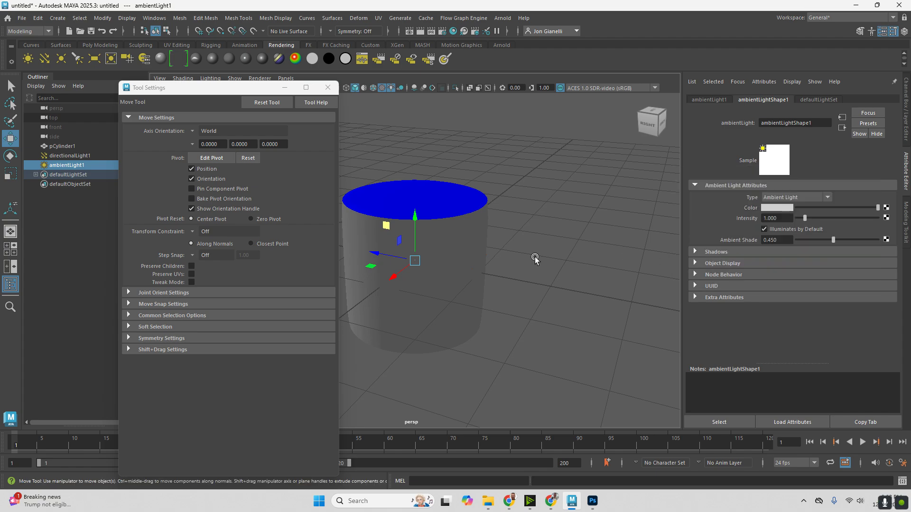
Select a face on the cylinder's side wall in face mode to bring up its M_CanFace material attributes.
right_click_drag(458, 219, 458, 257)
right_click(503, 212)
left_click(457, 261)
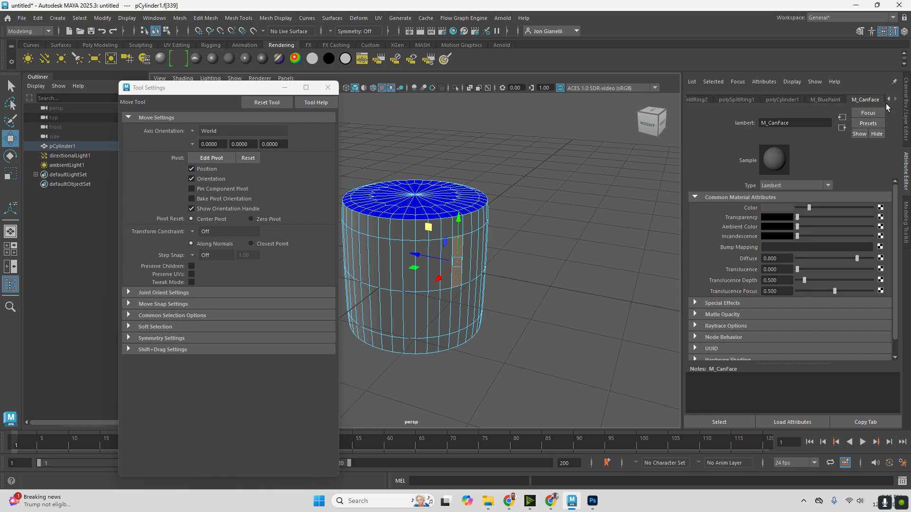
left_click(776, 209)
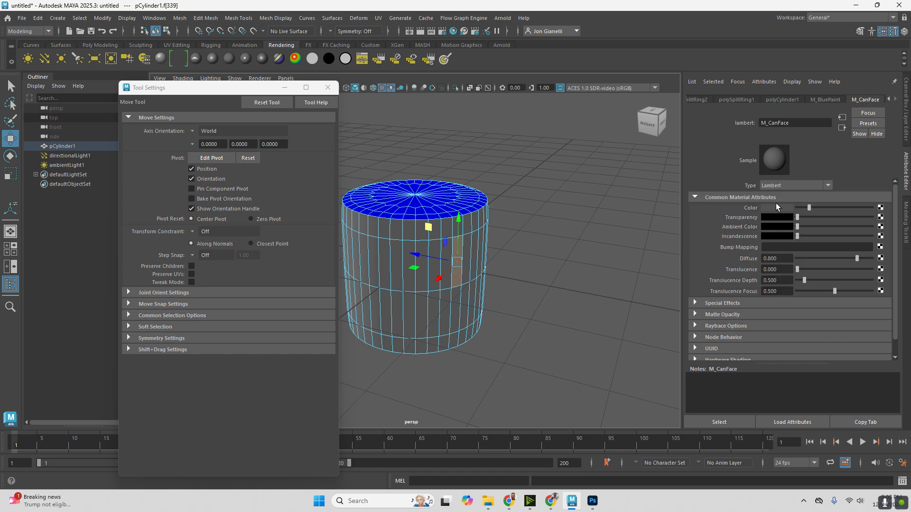
left_click(880, 207)
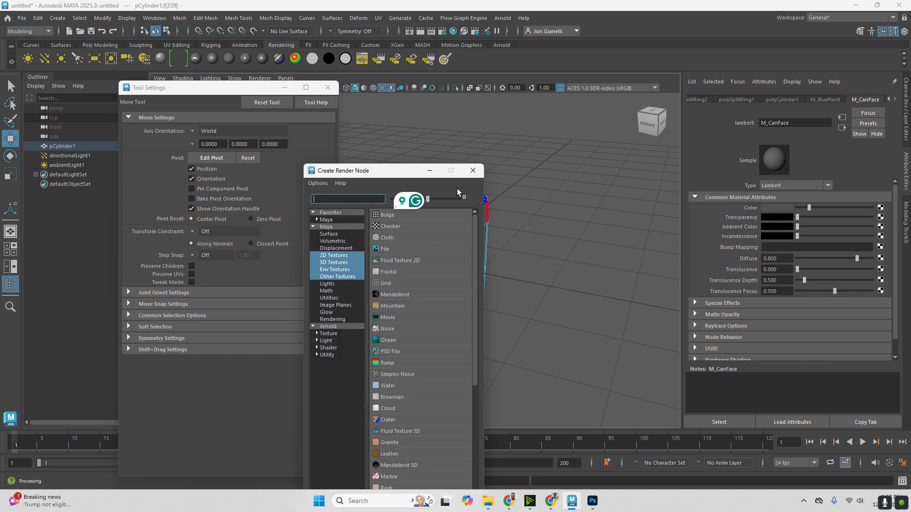
left_click(481, 171)
Try to apply the label to M_CanFace by picking colors from the loaded label image in the color editor.
left_click(776, 207)
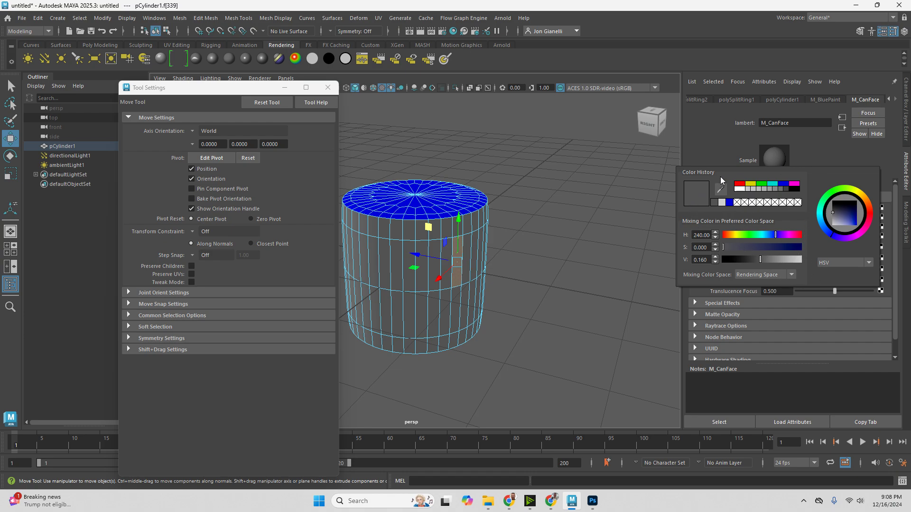
left_click(764, 206)
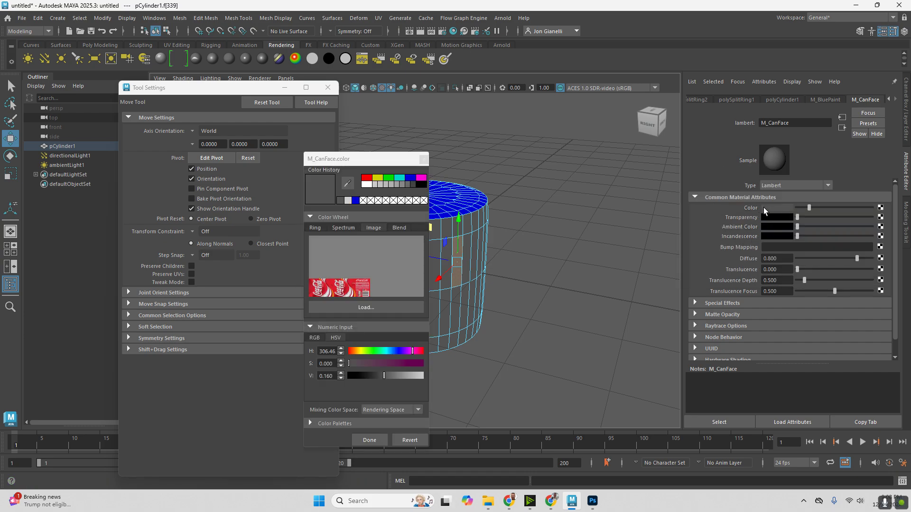
left_click(359, 295)
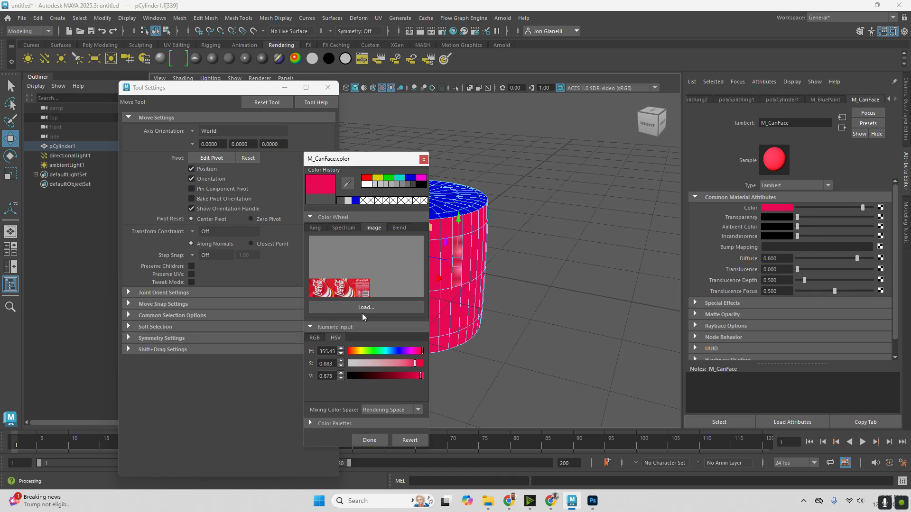
left_click(353, 308)
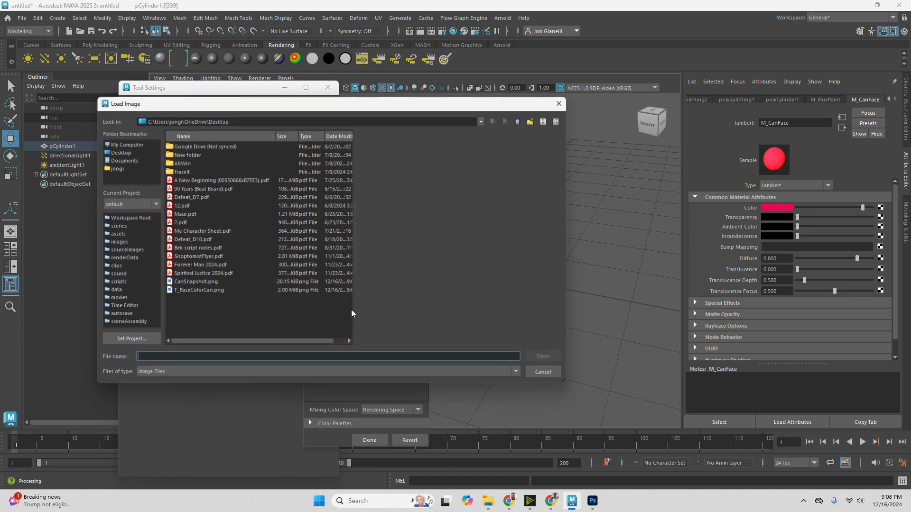
left_click(550, 372)
left_click(338, 288)
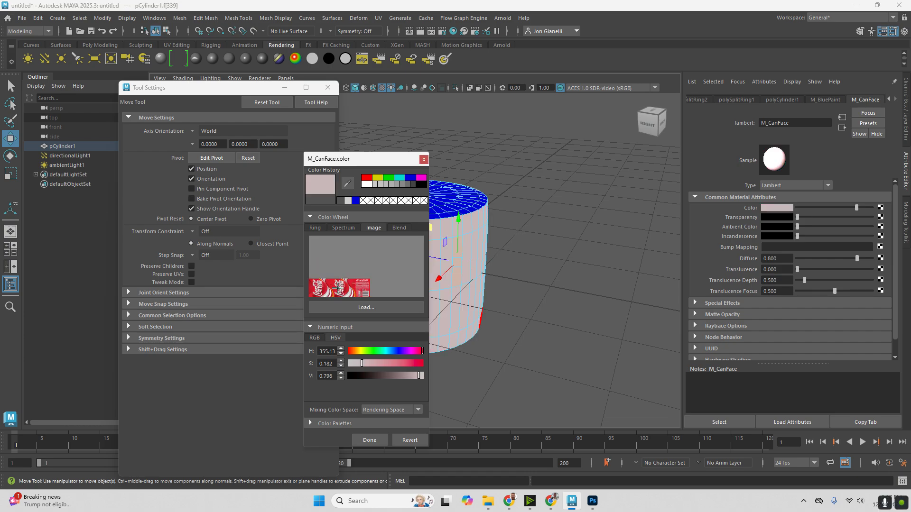
left_click(334, 286)
left_click(353, 286)
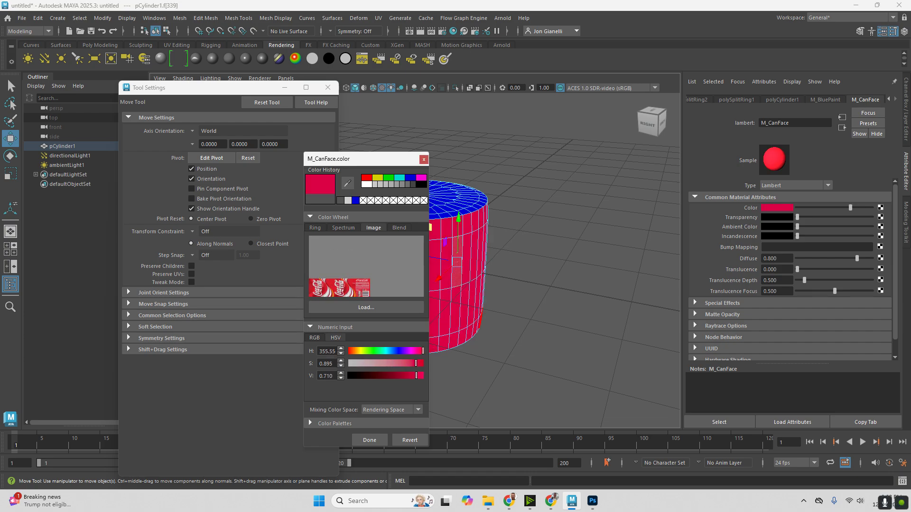
Check the palettes, spectrum and image modes of the M_CanFace color editor and accept the sampled red.
left_click(309, 422)
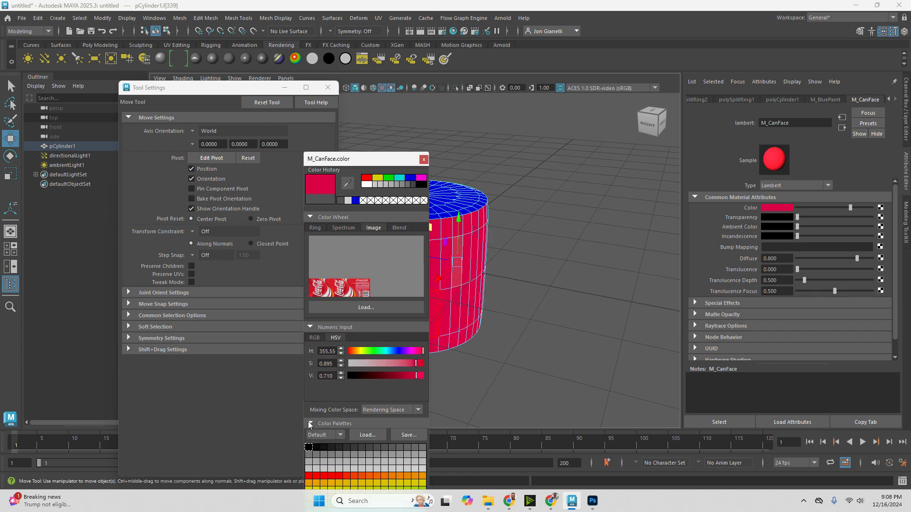
left_click(310, 423)
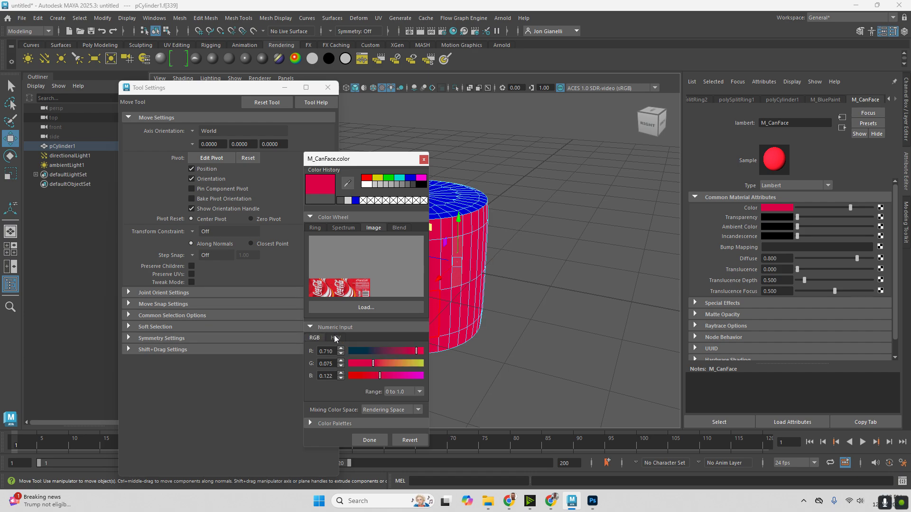
left_click(349, 228)
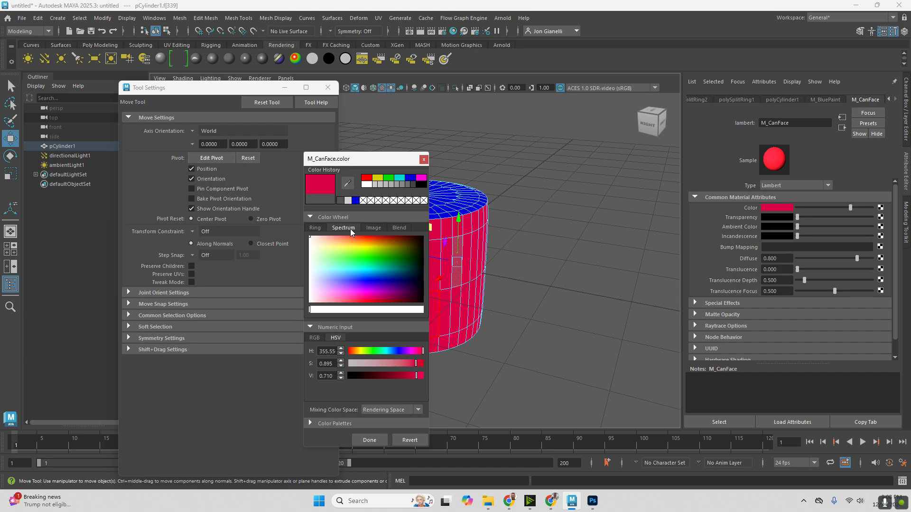
left_click(379, 227)
left_click(389, 227)
left_click(373, 230)
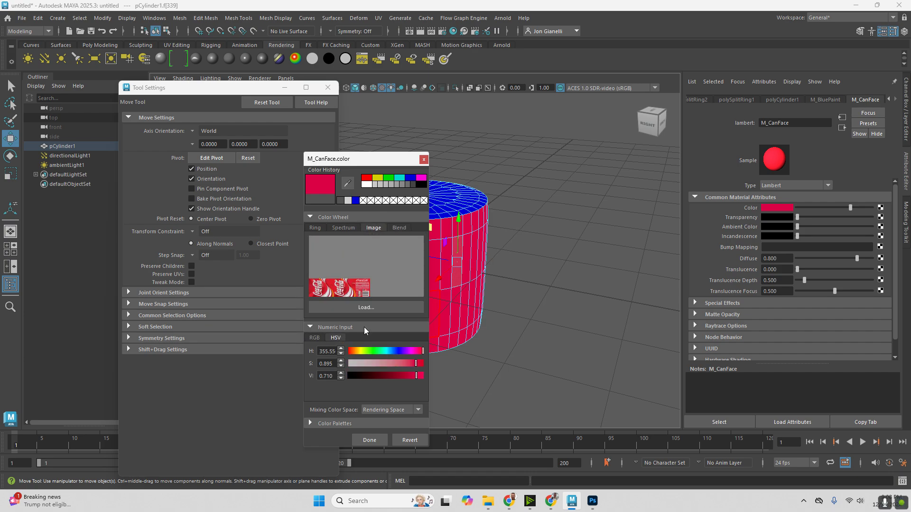
left_click(370, 440)
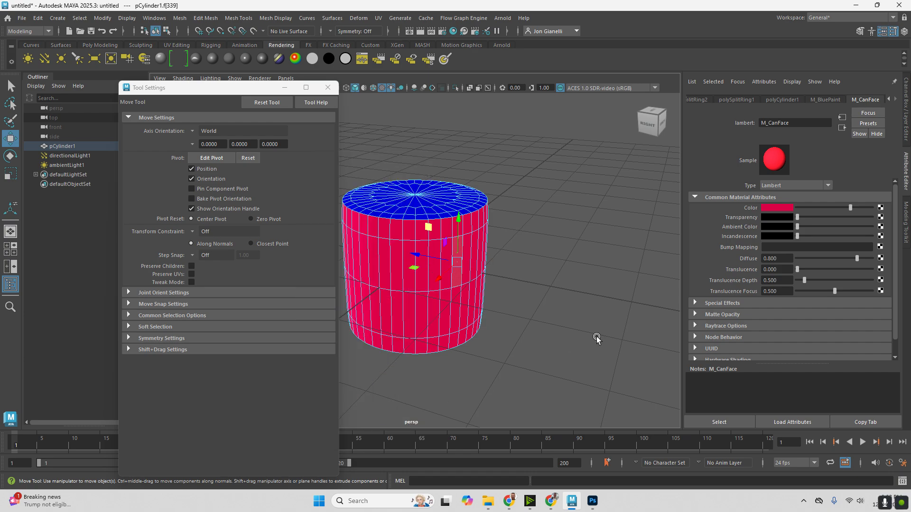
Connect a File texture node to the Color attribute of M_CanFace.
left_click(881, 208)
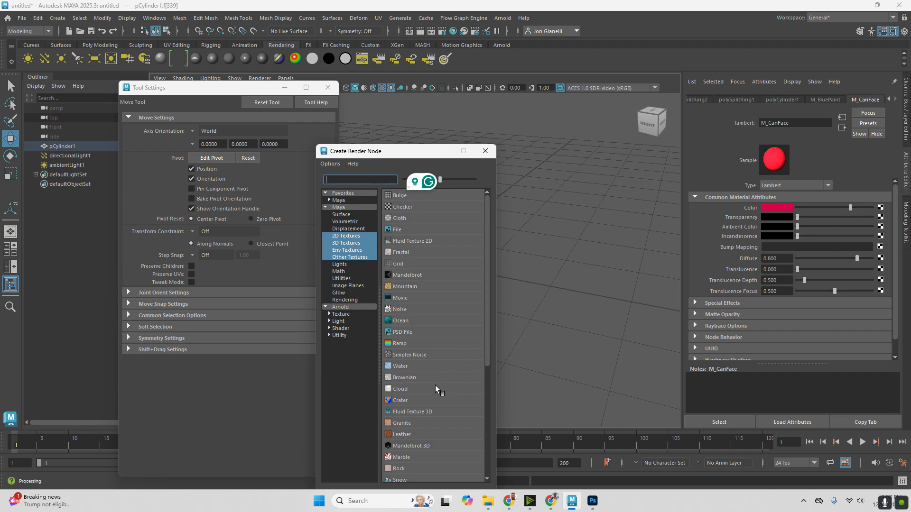
scroll(435, 386, "down", 5)
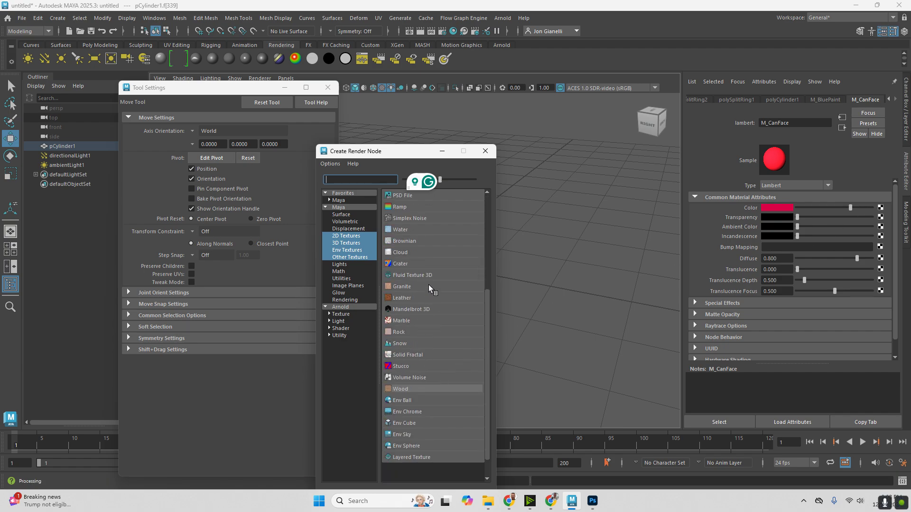
scroll(429, 283, "up", 4)
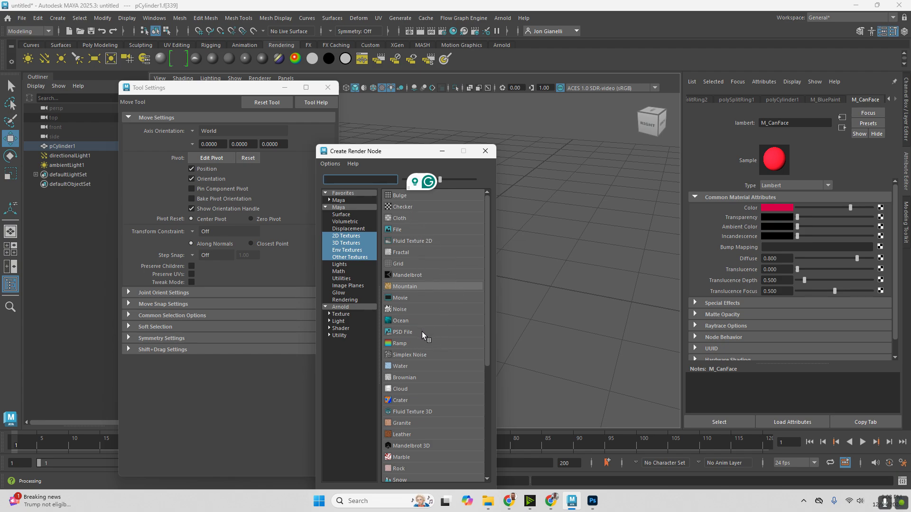
left_click(427, 231)
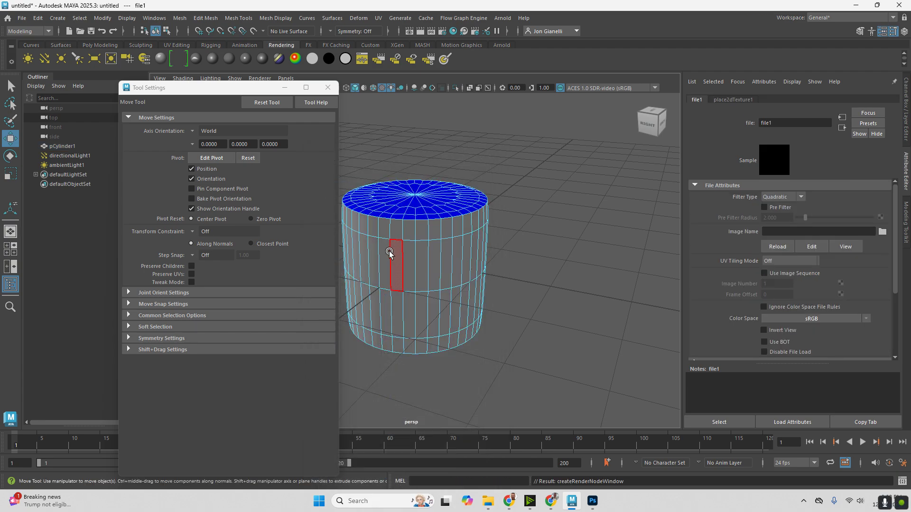
Load T_BaseColorCan.png from the Desktop as the image of the File texture node.
left_click(882, 232)
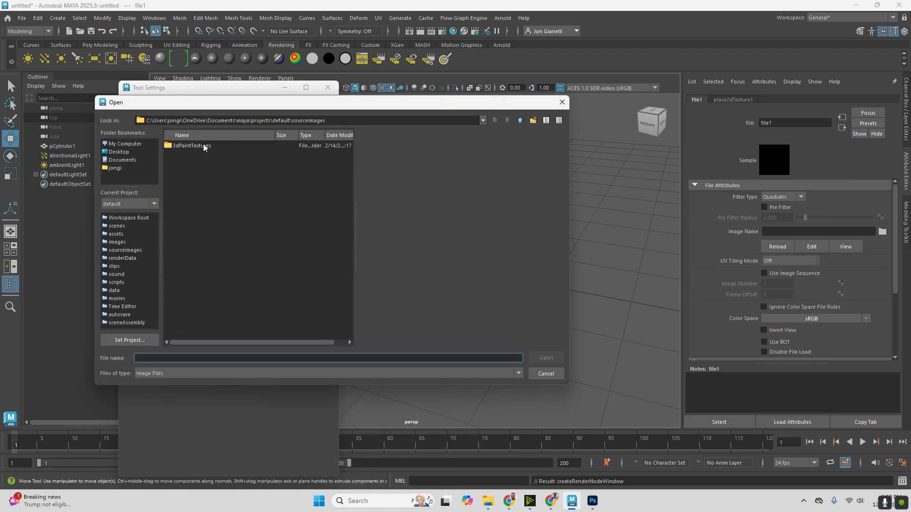
left_click(117, 152)
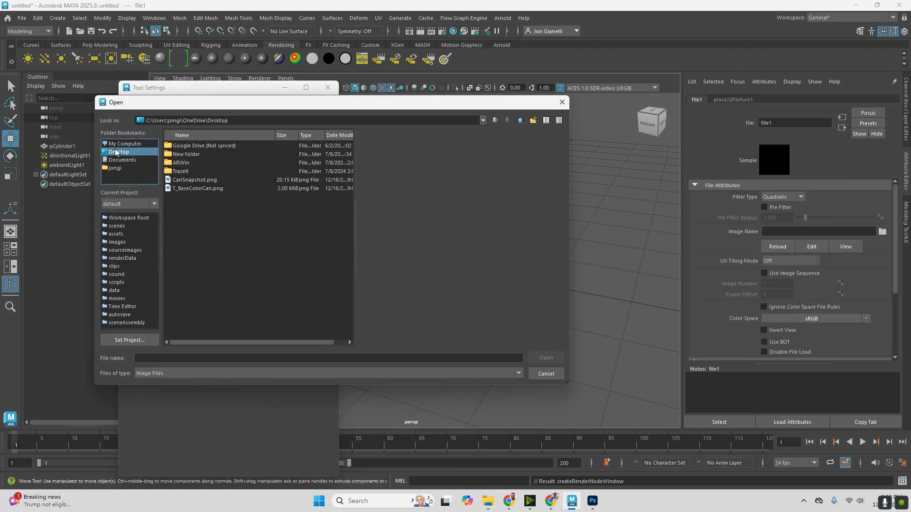
left_click(194, 189)
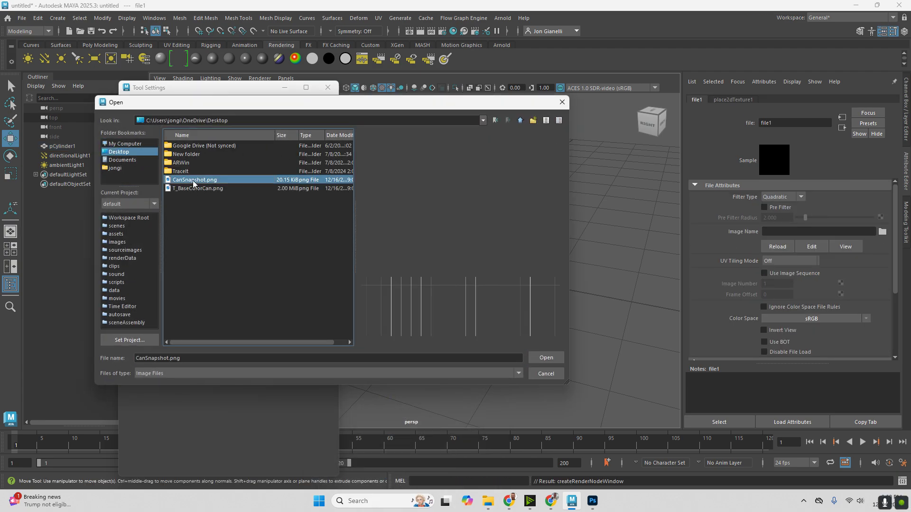
left_click(550, 359)
Return to object mode and select the can, checking the applied label around its wall.
left_click(558, 252)
right_click_drag(499, 218, 529, 206)
left_click_drag(528, 207, 472, 265, "alt")
left_click(471, 266)
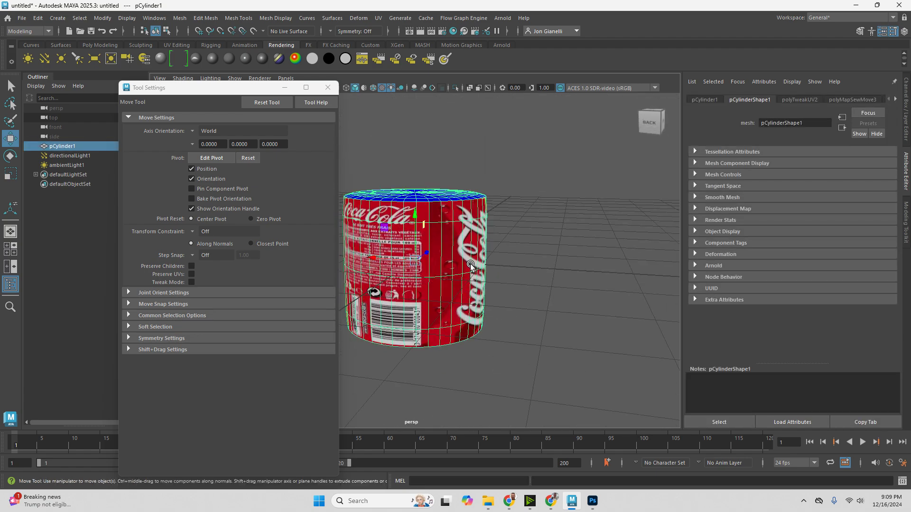
Select a face on the can's side wall and set the Translucence of M_CanFace to 0.776.
right_click_drag(471, 266, 469, 246)
double_click(468, 245)
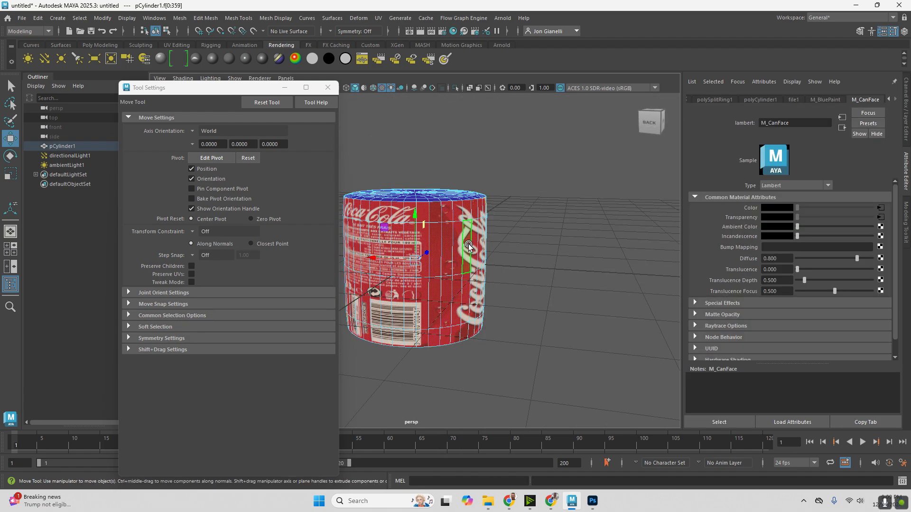
left_click(456, 256)
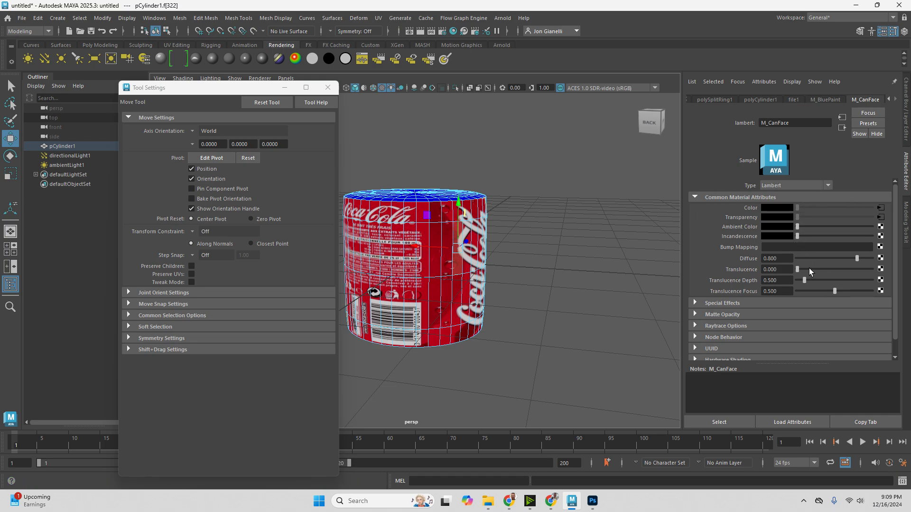
left_click_drag(800, 269, 855, 268)
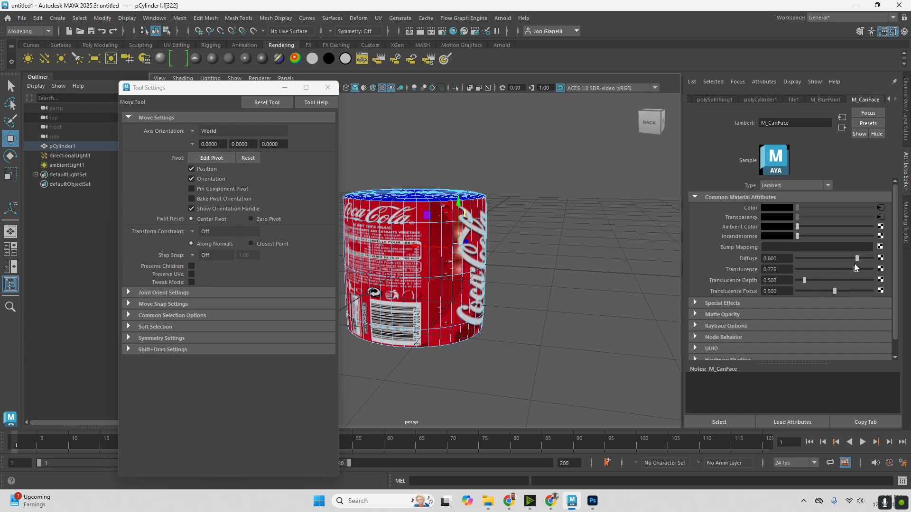
left_click(816, 259)
Select the whole can in object mode and compare its smooth mesh preview with the unsmoothed display.
left_click(566, 236)
right_click_drag(488, 206, 541, 192)
left_click(582, 229)
left_click_drag(580, 195, 538, 189, "alt")
left_click(417, 206)
right_click(445, 191)
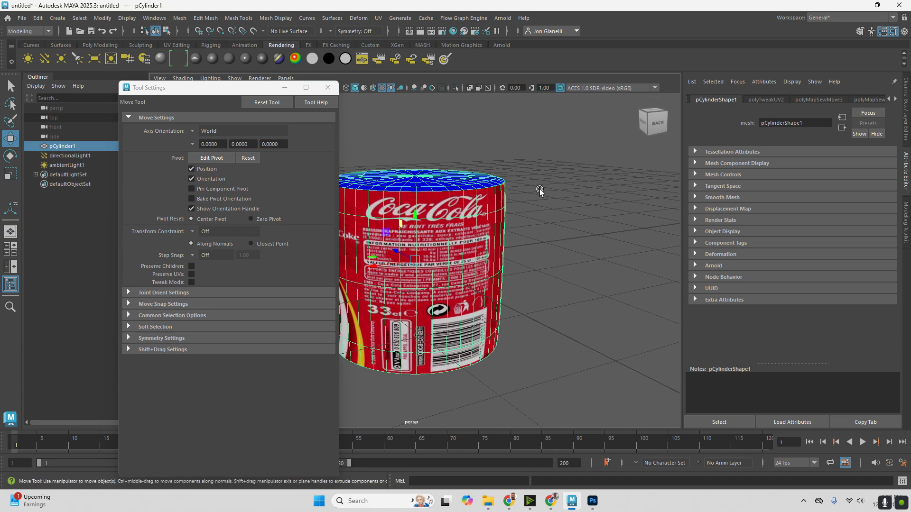
key("3")
key("1")
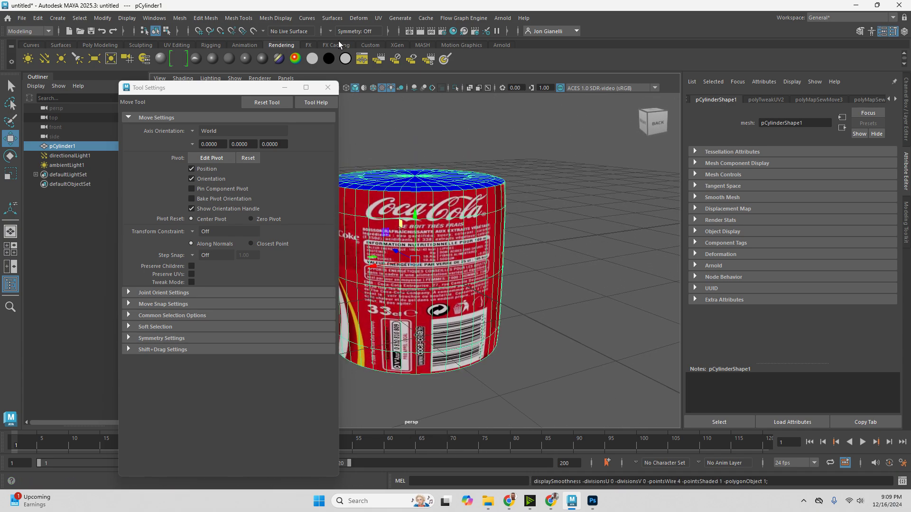
Close the tool settings and apply the Smooth operation to the selected can mesh.
left_click(328, 88)
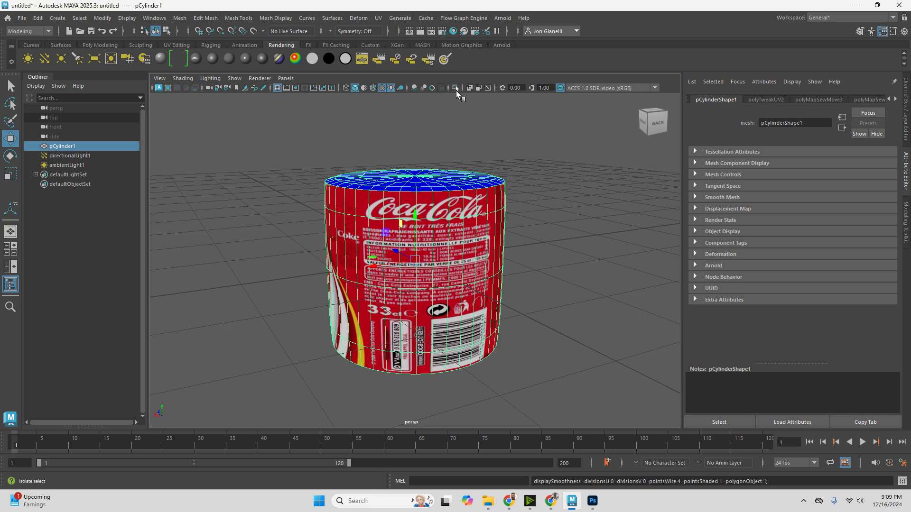
left_click(39, 45)
left_click(102, 45)
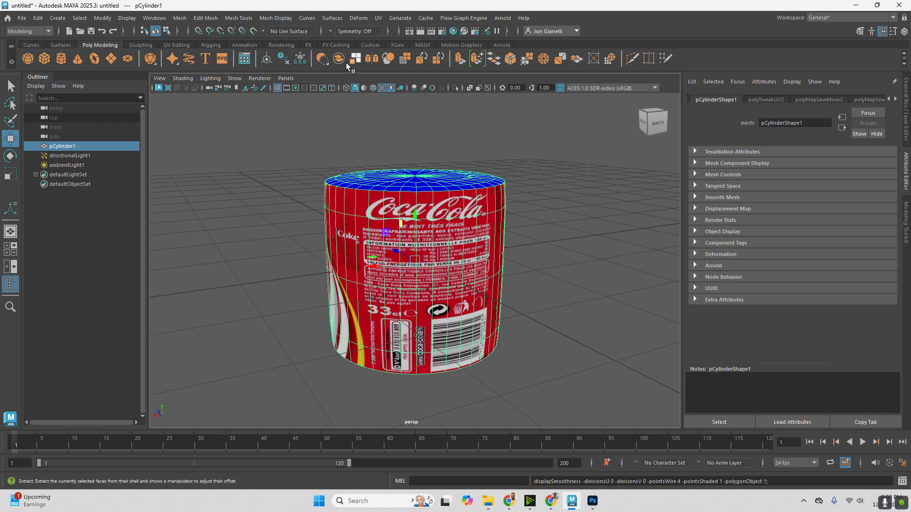
left_click(389, 59)
Select the smoothed can in object mode and start exporting the selection with the file type FBX export.
left_click(544, 164)
left_click_drag(514, 175, 343, 161, "alt")
left_click(397, 185)
left_click_drag(398, 185, 384, 211, "alt")
right_click_drag(434, 204, 476, 189)
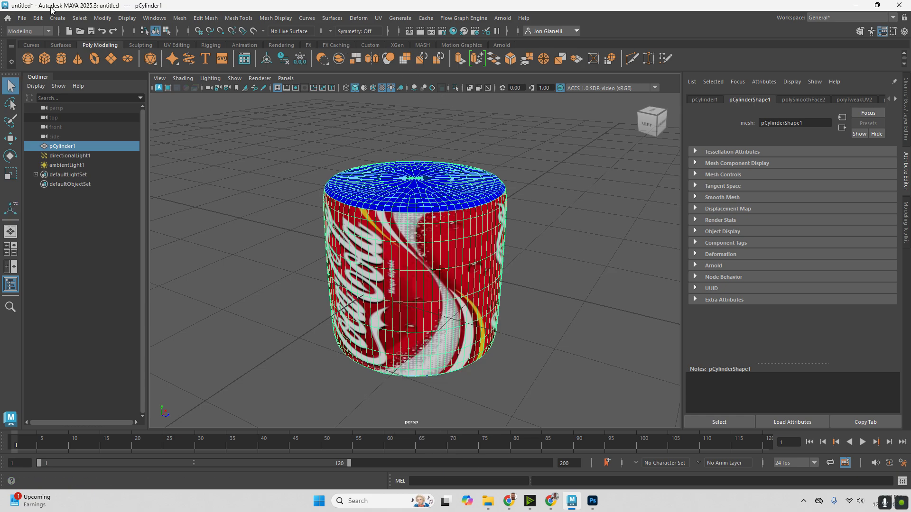
left_click(22, 18)
left_click(43, 134)
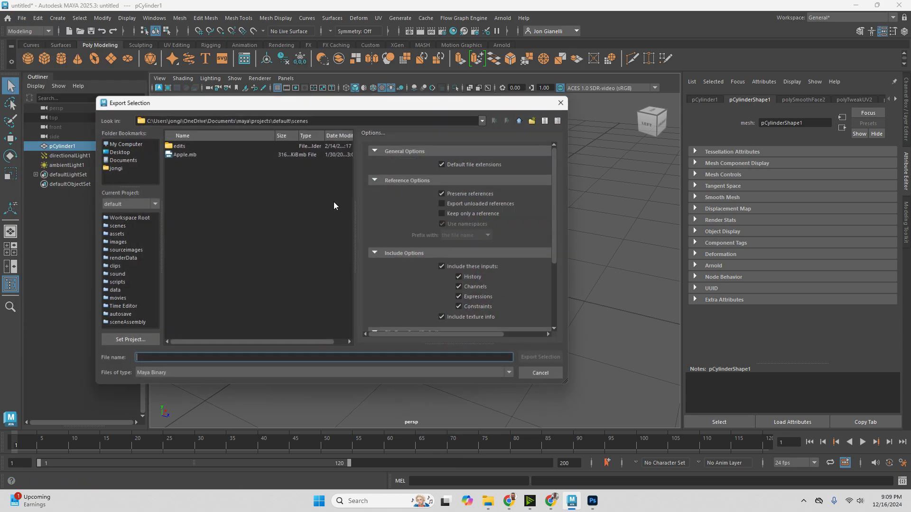
left_click(228, 374)
left_click(173, 426)
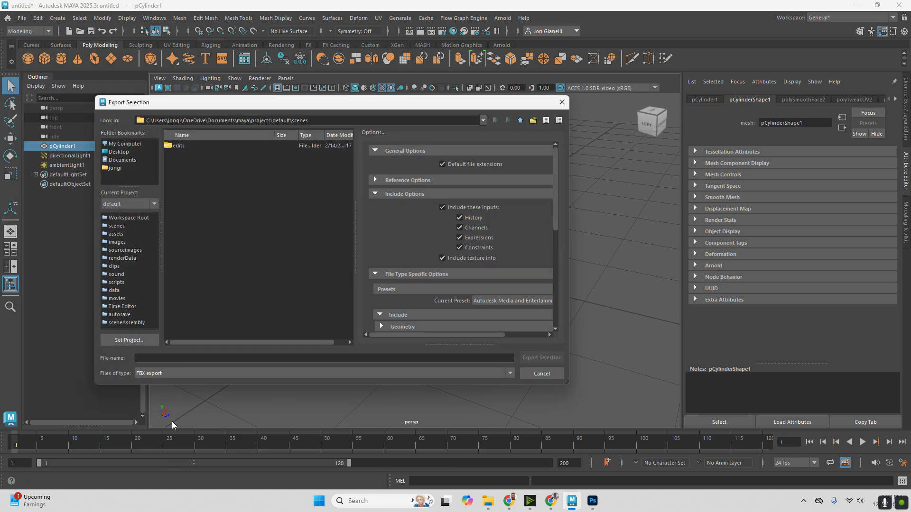